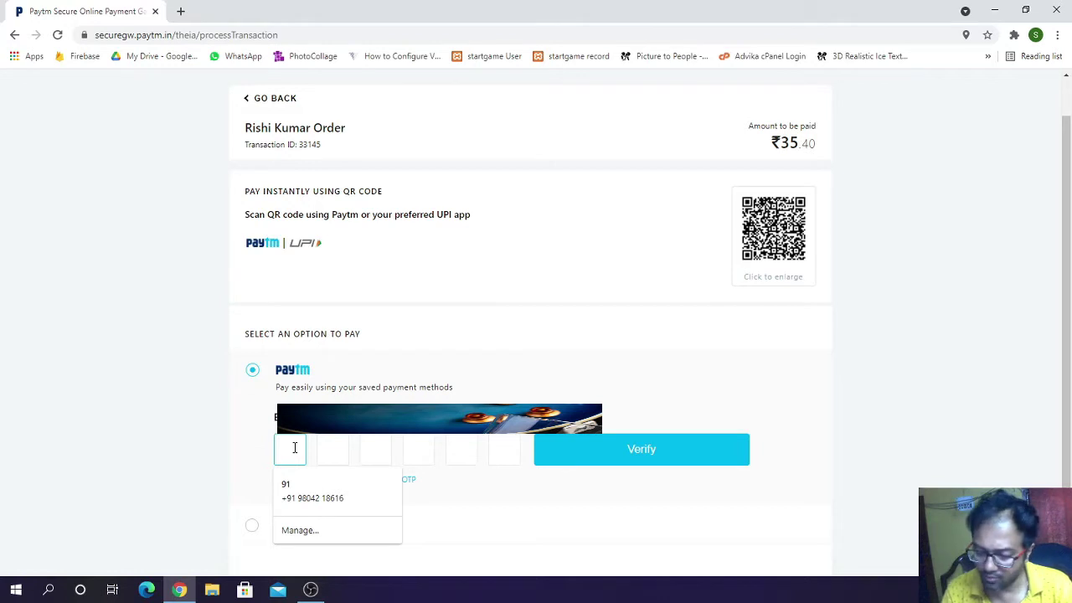
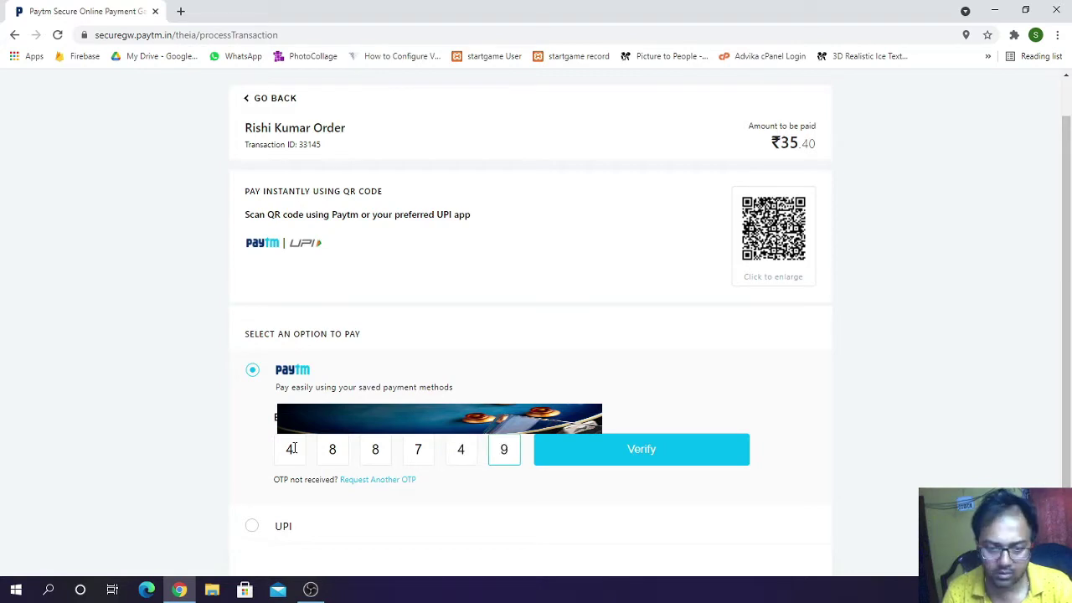
Enter the Paytm one-time code and verify the hosting order payment
{"action": "left_click", "coordinate": [617, 449]}
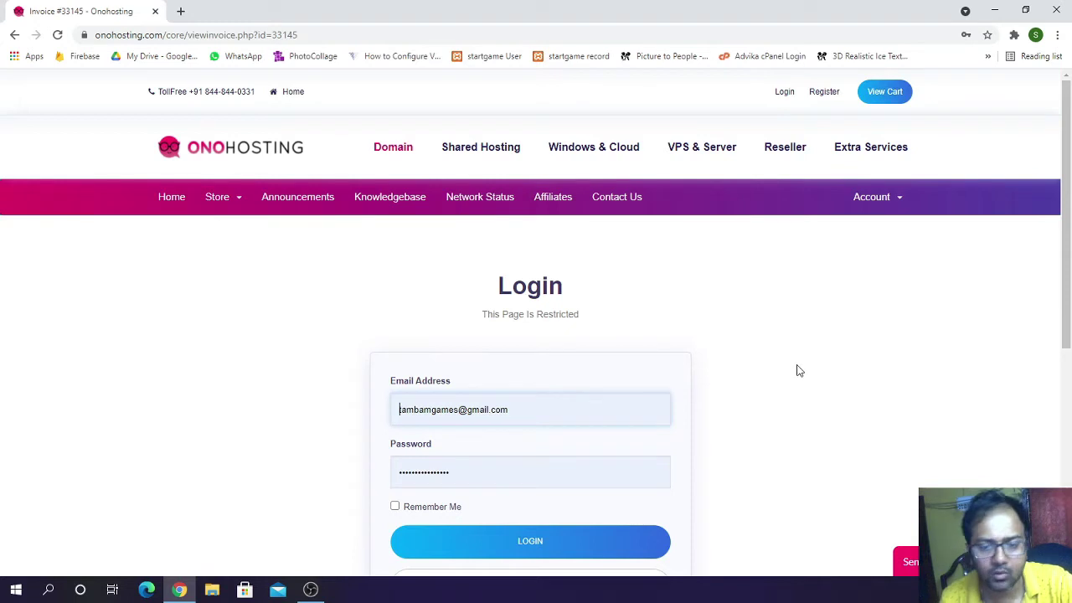
Log into Onohosting and review the fancric.in invoice, now PAID with Rs35.40 settled
{"action": "left_click", "coordinate": [528, 543]}
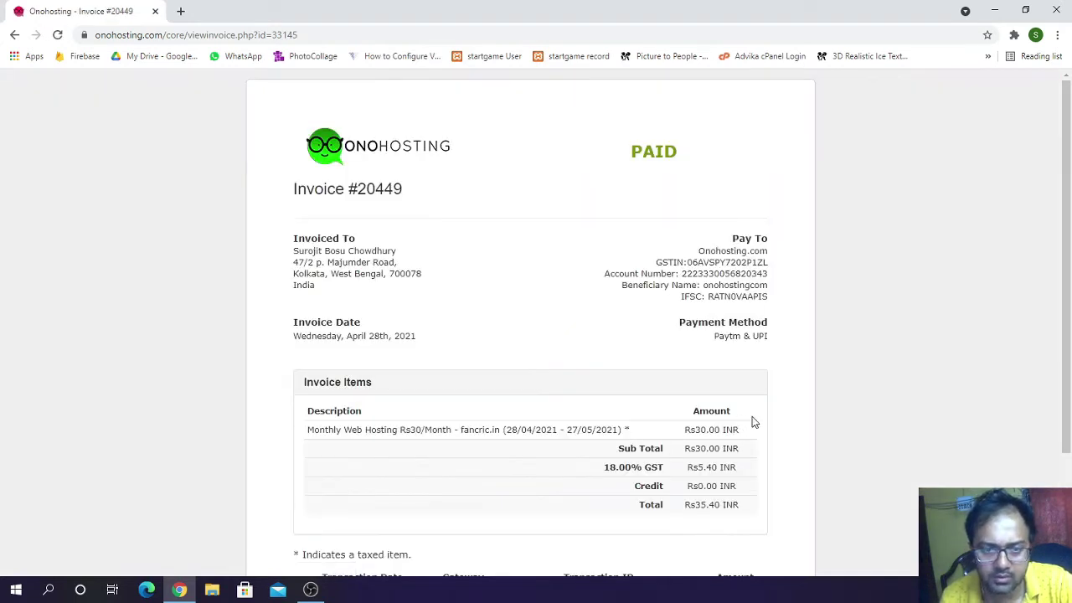
{"action": "left_click_drag", "start_coordinate": [613, 153], "coordinate": [703, 160]}
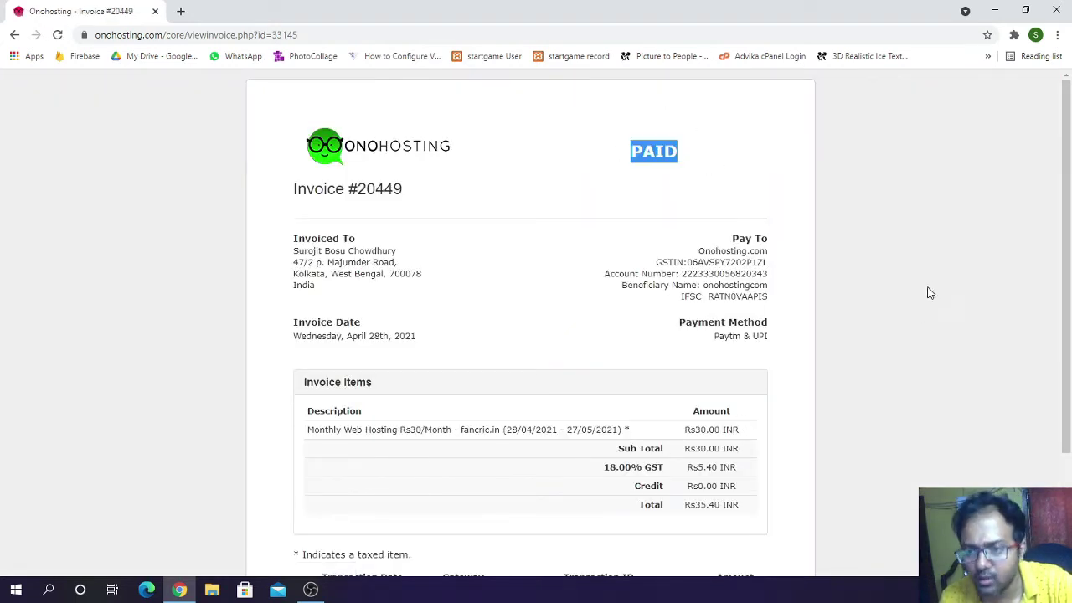
{"action": "left_click", "coordinate": [918, 326]}
{"action": "scroll", "coordinate": [910, 342], "scroll_direction": "down", "scroll_amount": 2}
{"action": "scroll", "coordinate": [477, 325], "scroll_direction": "up", "scroll_amount": 2}
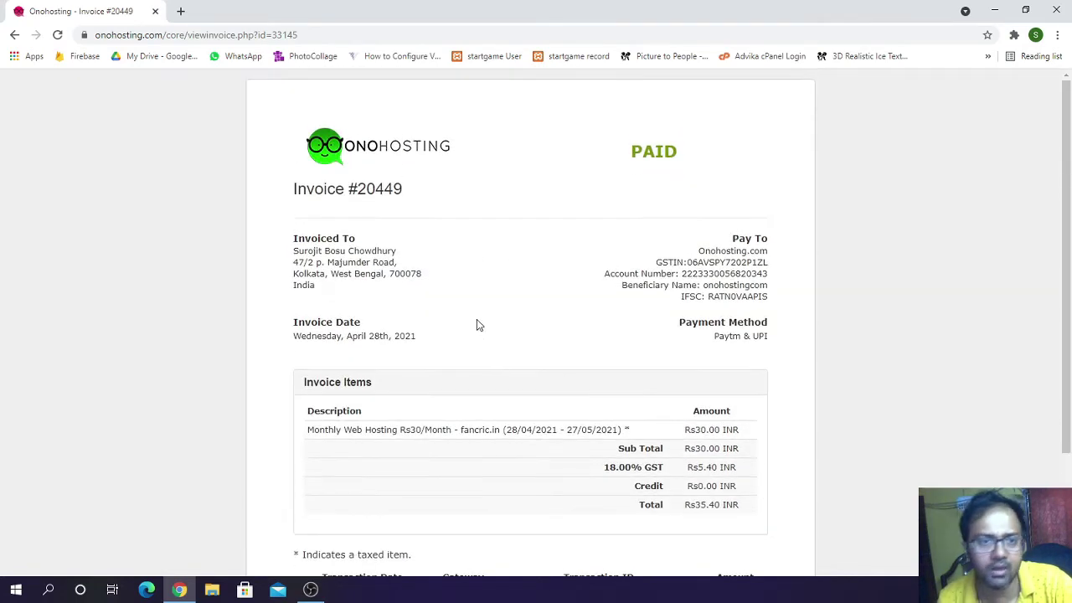
{"action": "scroll", "coordinate": [431, 364], "scroll_direction": "down", "scroll_amount": 2}
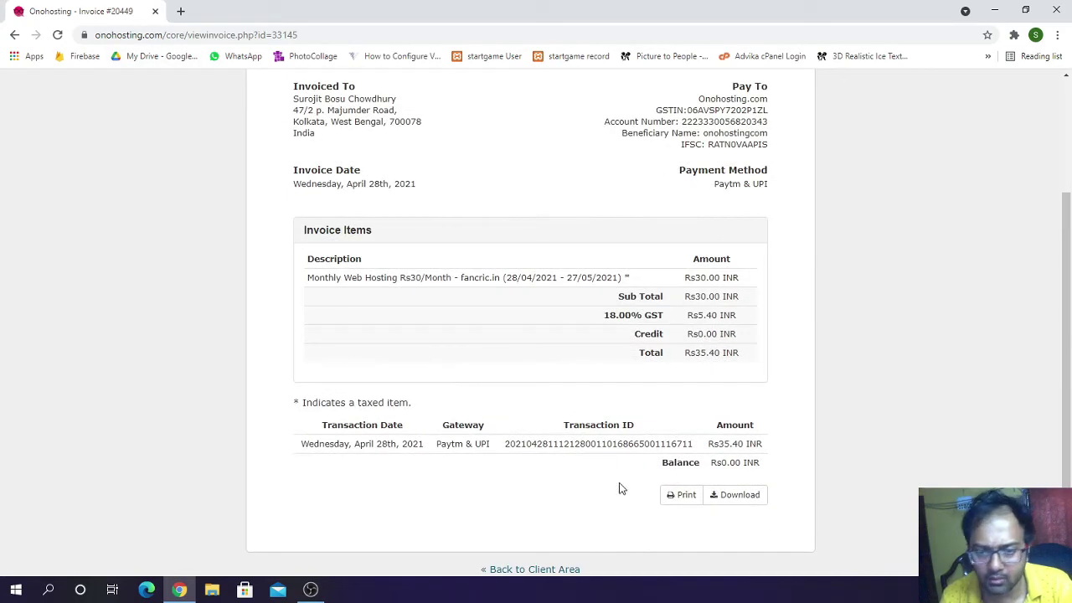
{"action": "scroll", "coordinate": [636, 352], "scroll_direction": "up", "scroll_amount": 2}
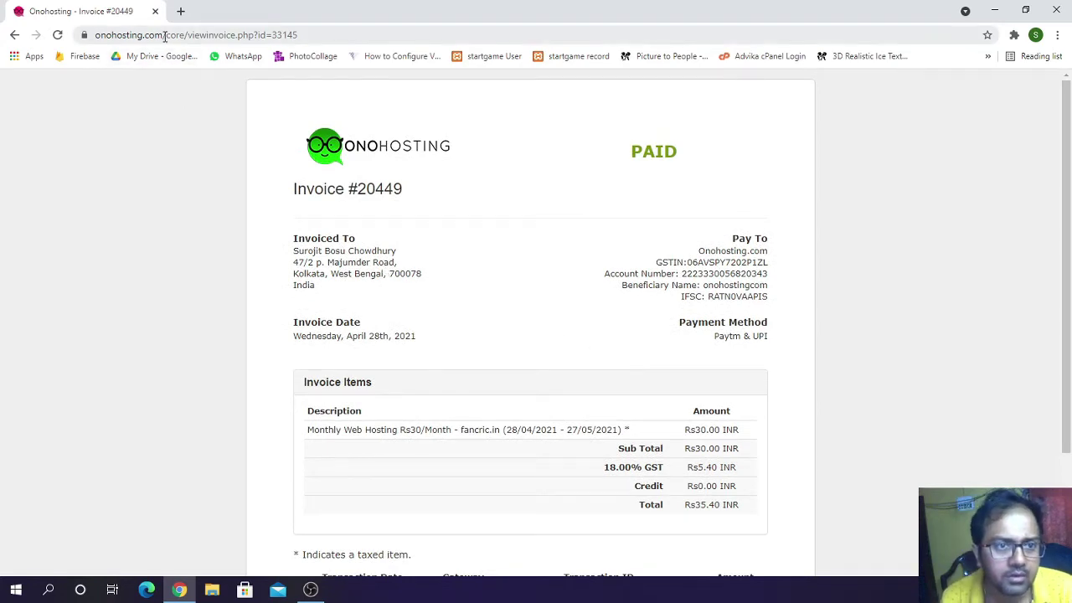
Go to the Onohosting home page and open the client area's services list
{"action": "left_click_drag", "start_coordinate": [165, 36], "coordinate": [548, 30]}
{"action": "key", "text": "BackSpace"}
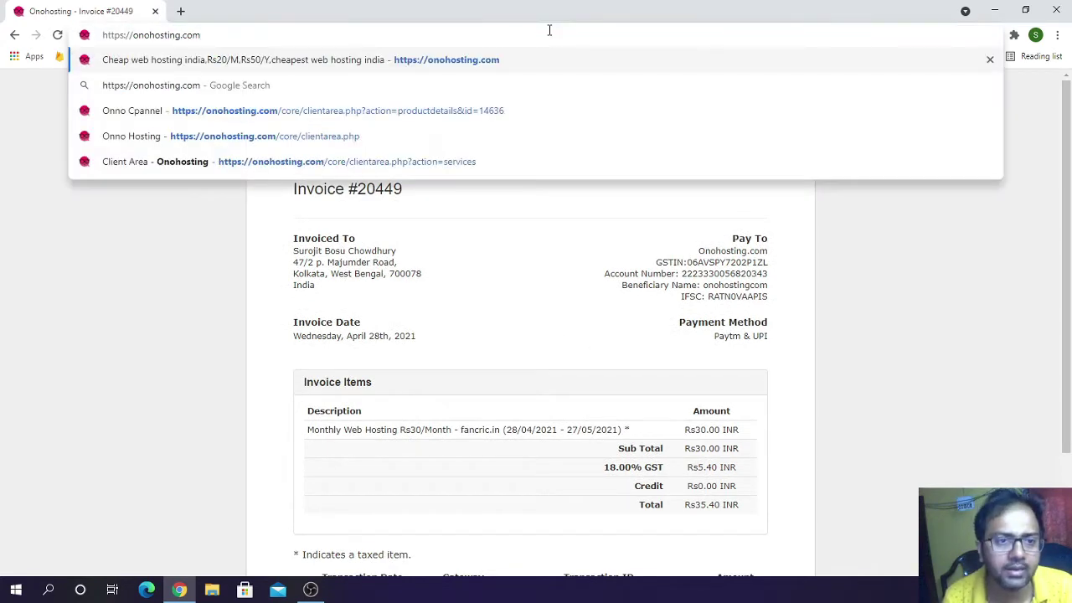
{"action": "key", "text": "Return"}
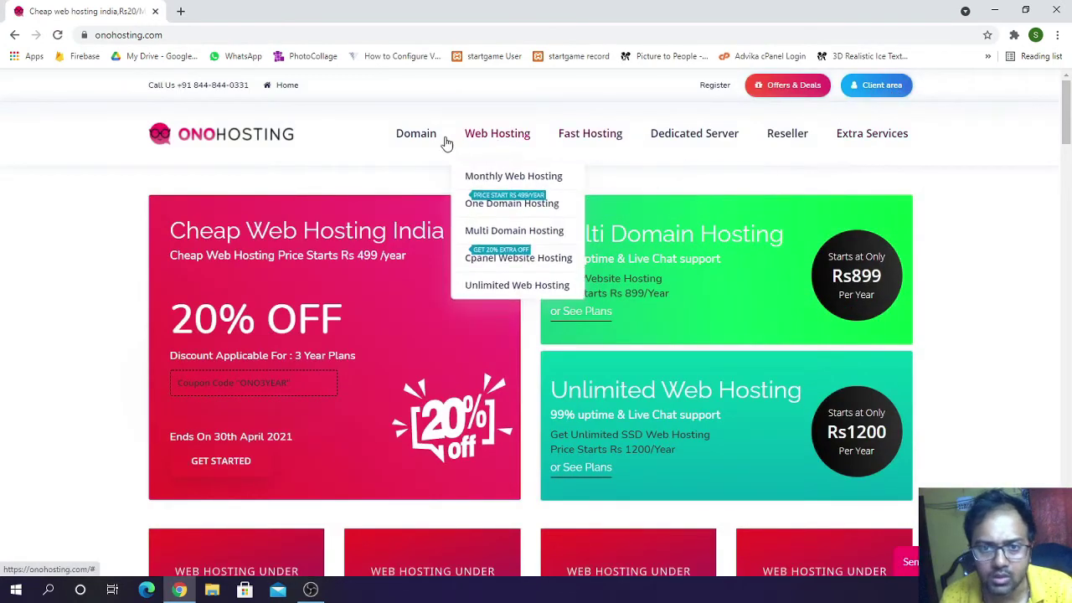
{"action": "left_click", "coordinate": [882, 93]}
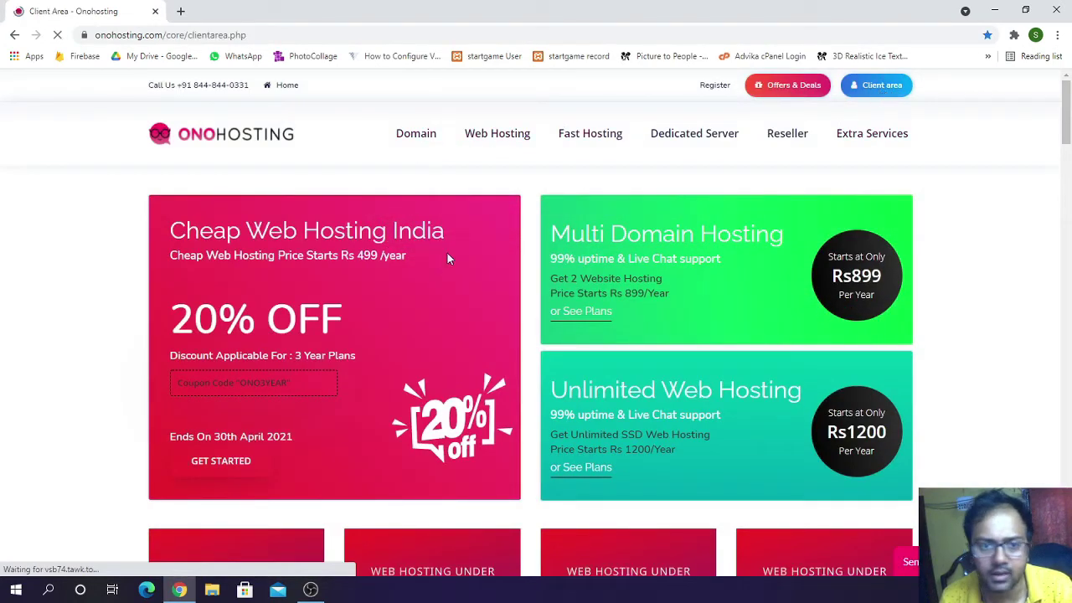
{"action": "left_click", "coordinate": [390, 363]}
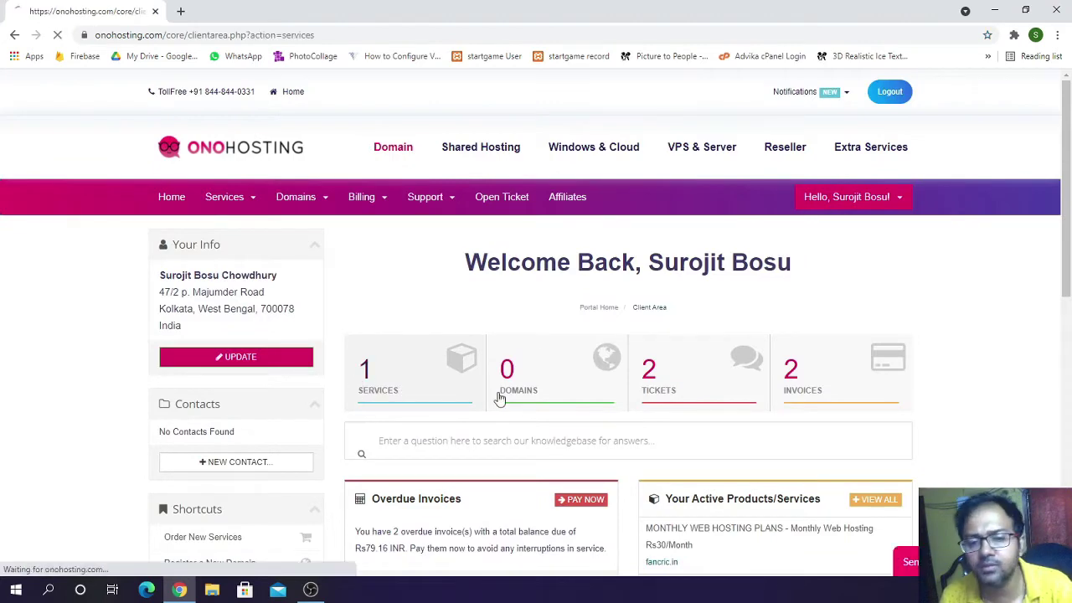
Open the fancric.in hosting service details and review its cPanel shortcuts
{"action": "scroll", "coordinate": [517, 328], "scroll_direction": "down", "scroll_amount": 3}
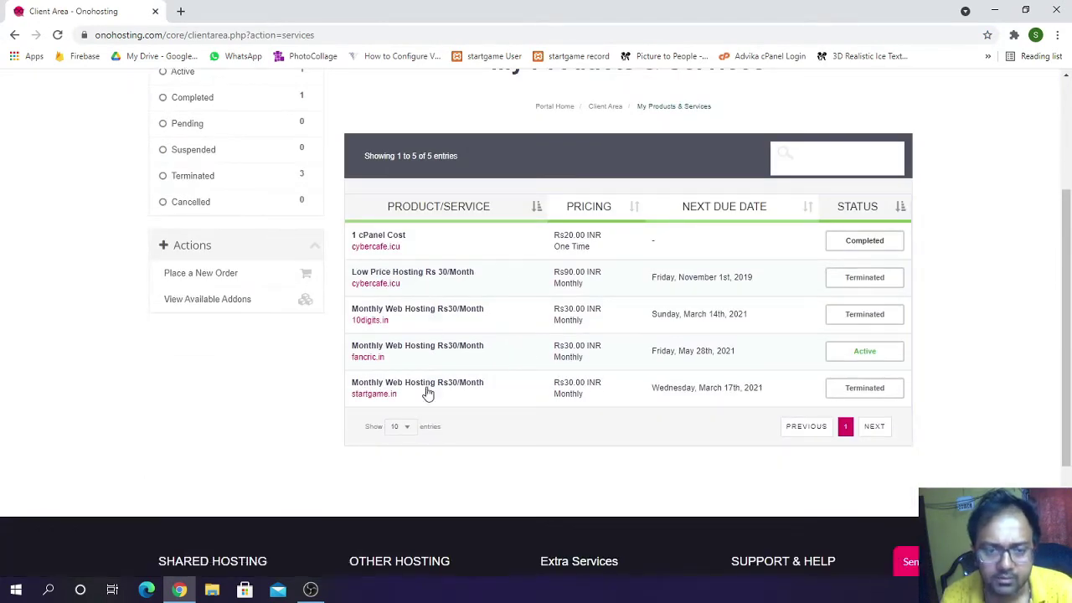
{"action": "left_click", "coordinate": [374, 355]}
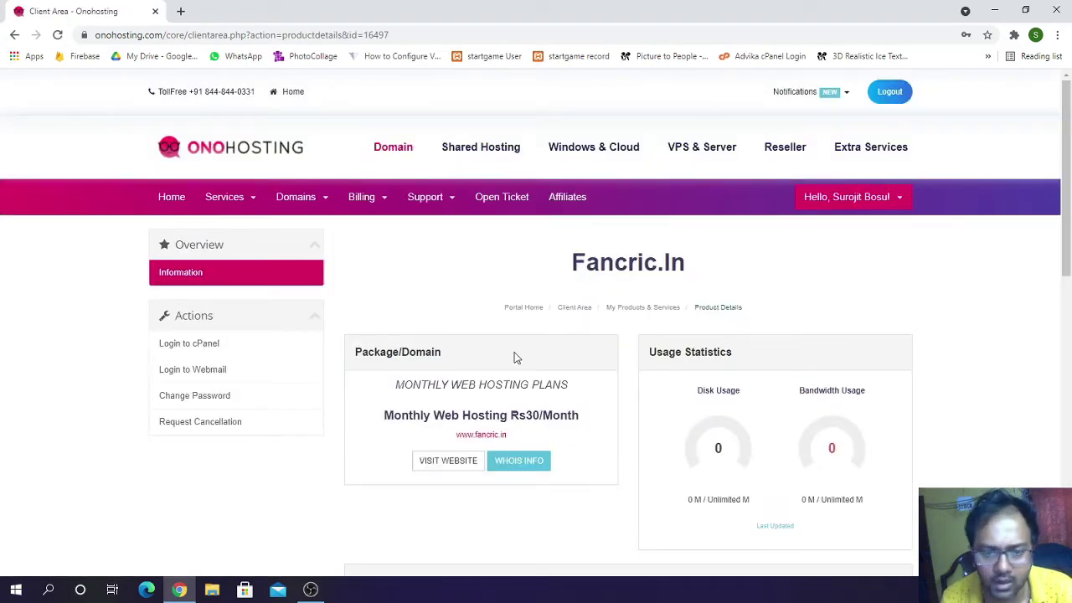
{"action": "scroll", "coordinate": [516, 358], "scroll_direction": "down", "scroll_amount": 3}
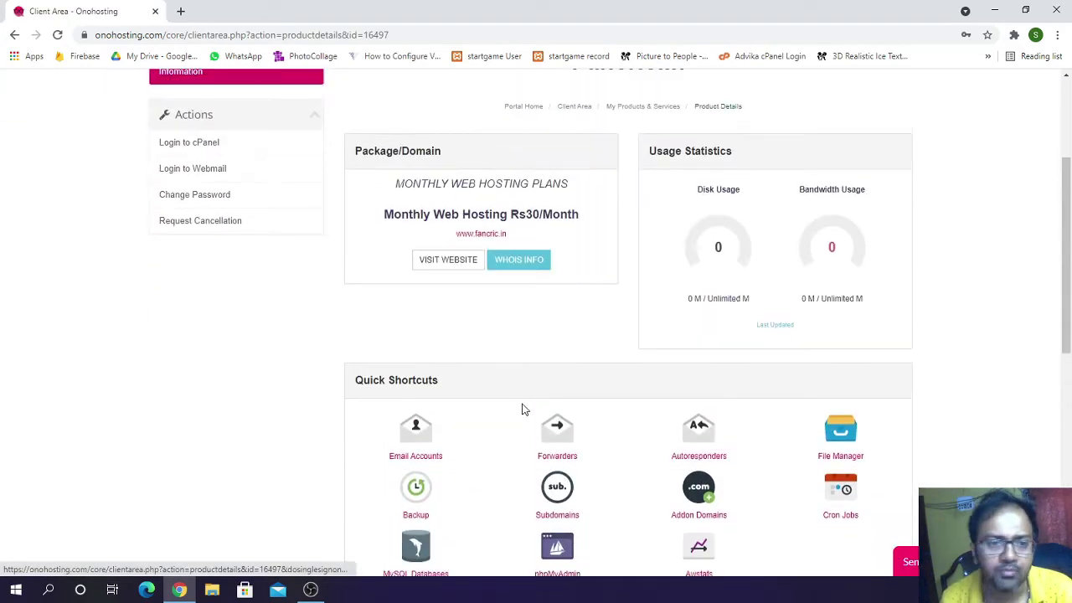
{"action": "scroll", "coordinate": [521, 410], "scroll_direction": "up", "scroll_amount": 3}
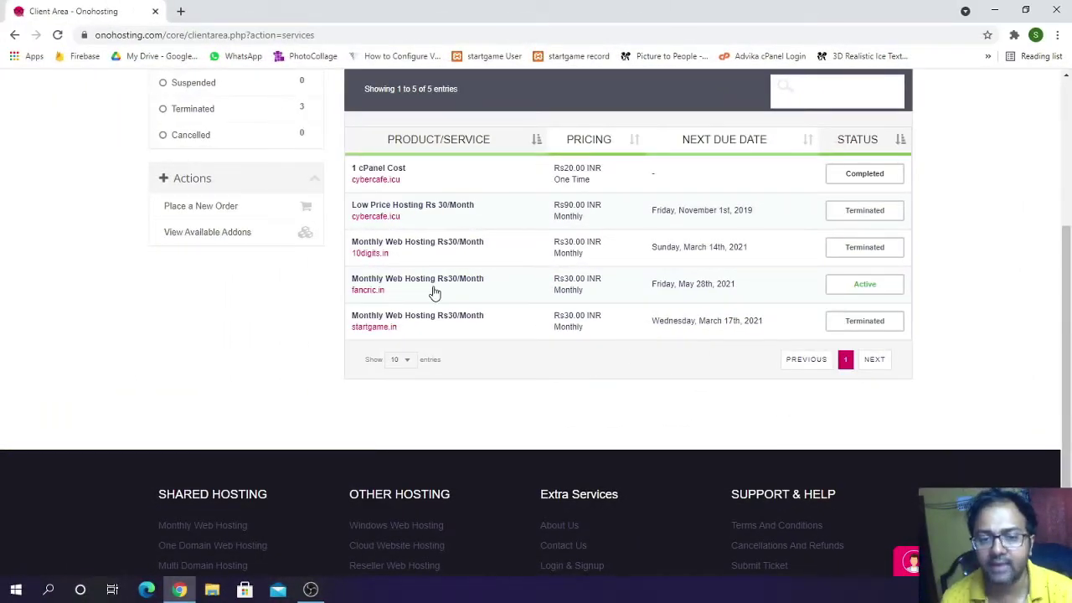
{"action": "left_click", "coordinate": [429, 293]}
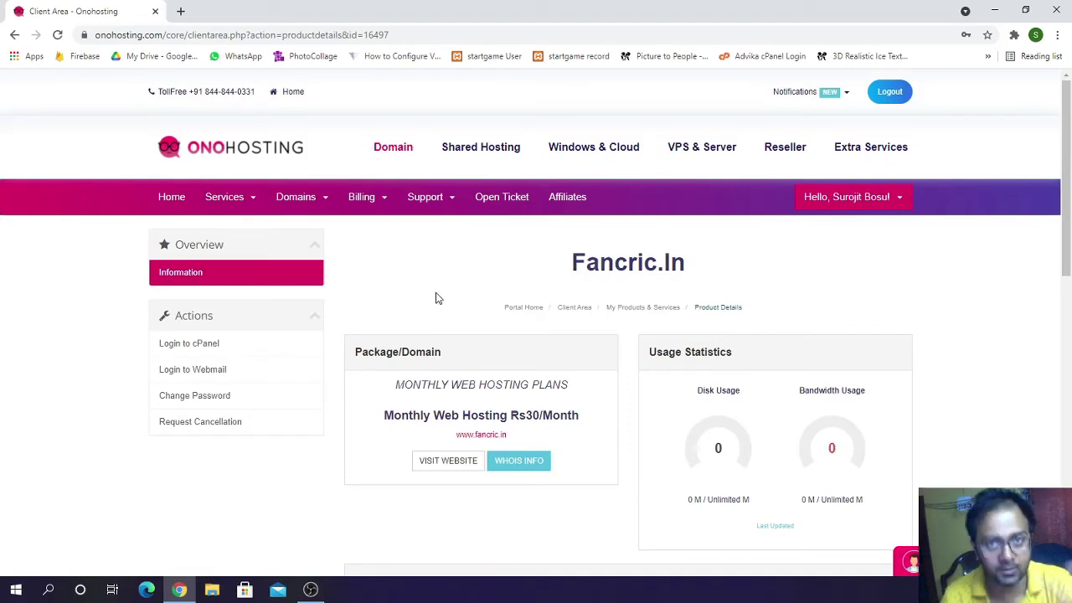
{"action": "scroll", "coordinate": [519, 310], "scroll_direction": "down", "scroll_amount": 5}
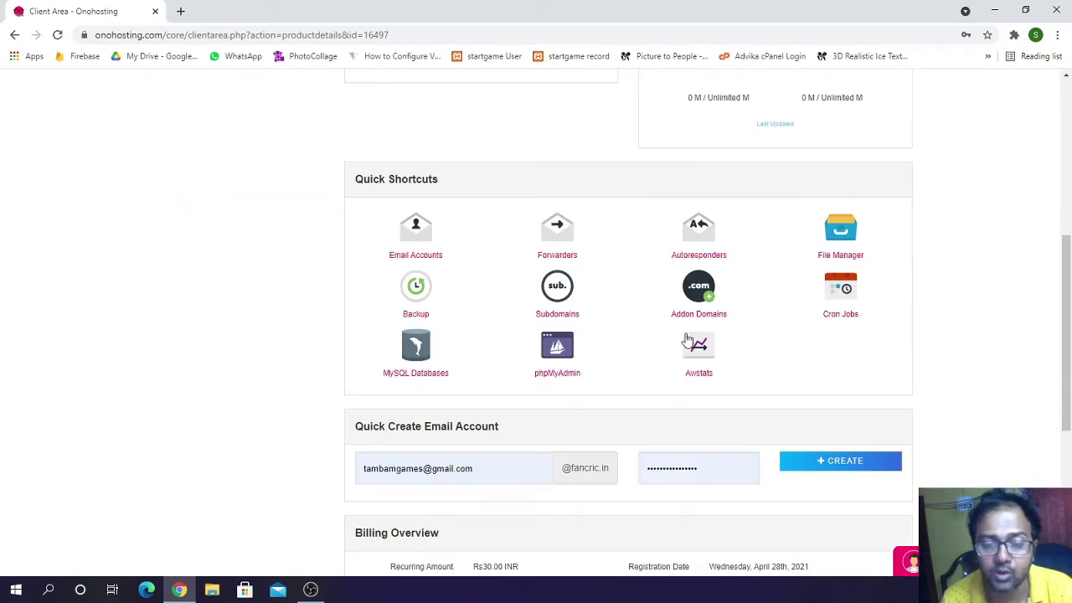
{"action": "scroll", "coordinate": [585, 324], "scroll_direction": "up", "scroll_amount": 2}
{"action": "scroll", "coordinate": [639, 337], "scroll_direction": "up", "scroll_amount": 2}
{"action": "scroll", "coordinate": [661, 345], "scroll_direction": "down", "scroll_amount": 5}
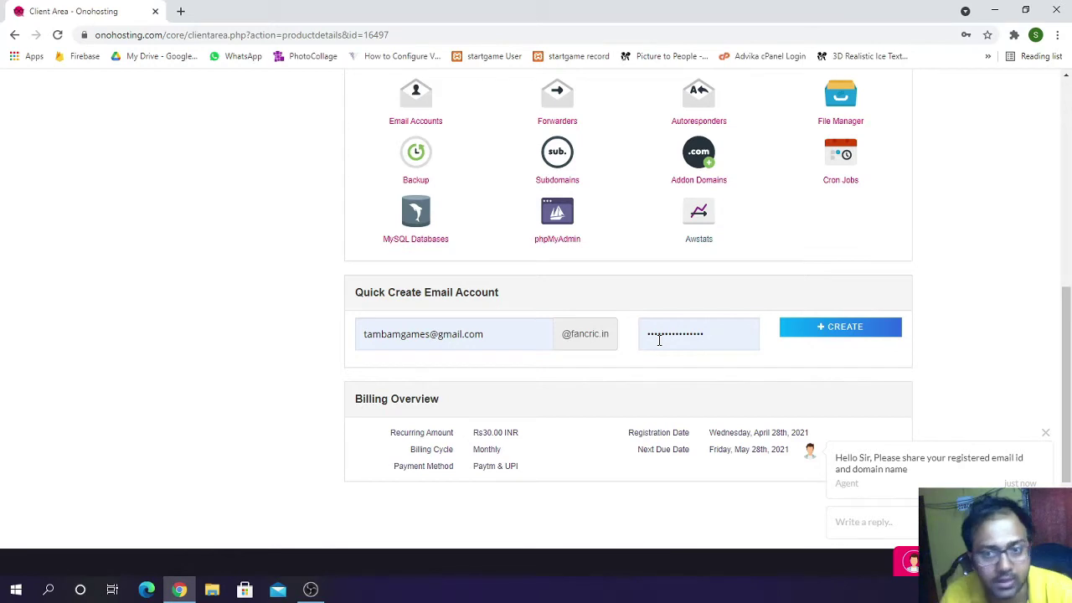
{"action": "scroll", "coordinate": [649, 339], "scroll_direction": "up", "scroll_amount": 2}
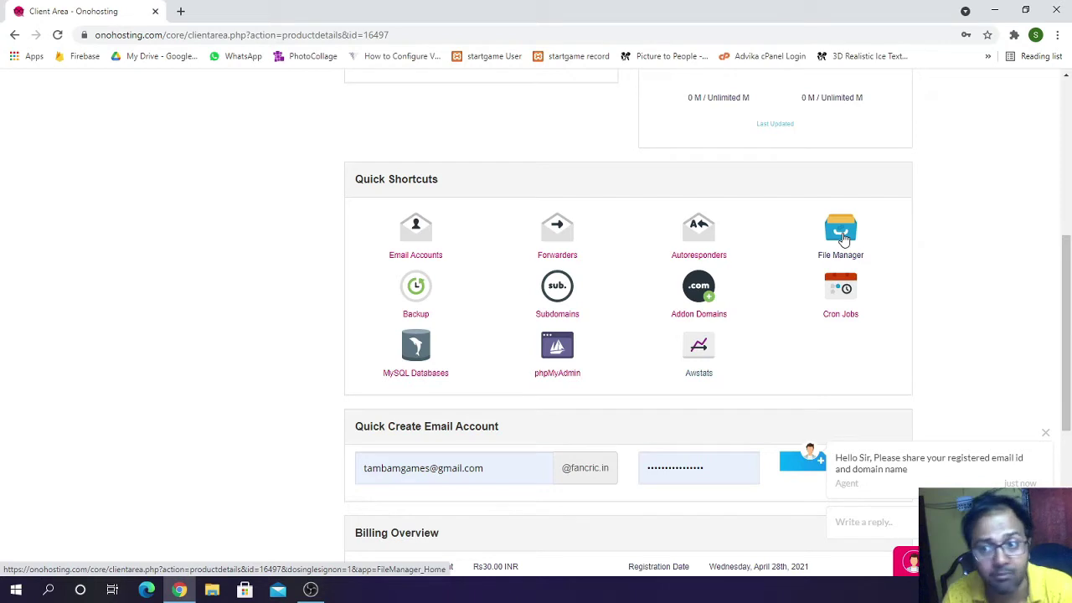
In File Manager, open public_html and delete the default index.html
{"action": "left_click", "coordinate": [841, 244]}
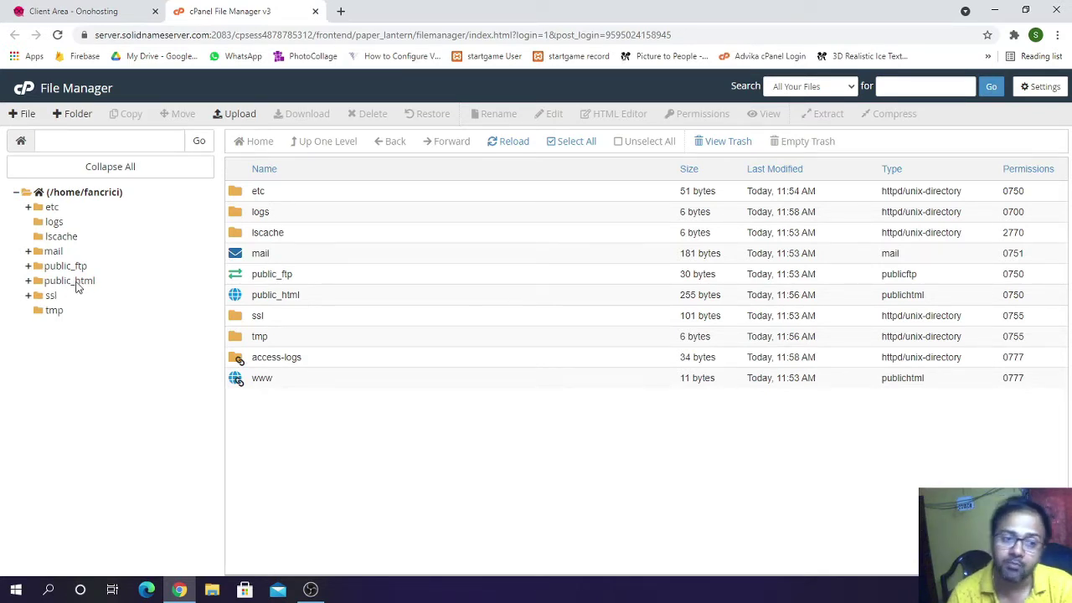
{"action": "left_click", "coordinate": [71, 281]}
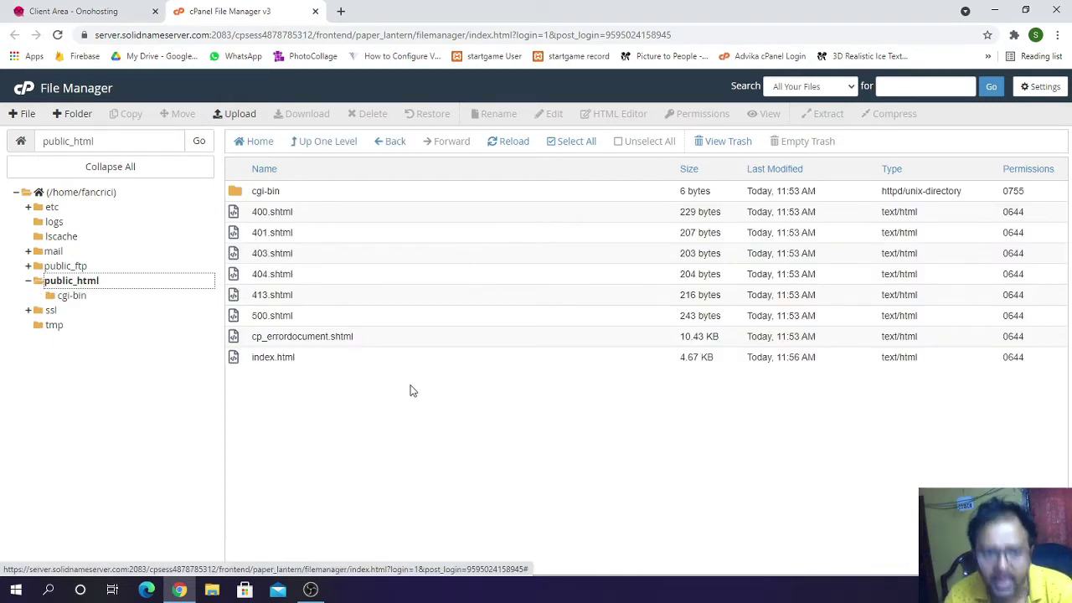
{"action": "left_click", "coordinate": [312, 357]}
{"action": "key", "text": "Delete"}
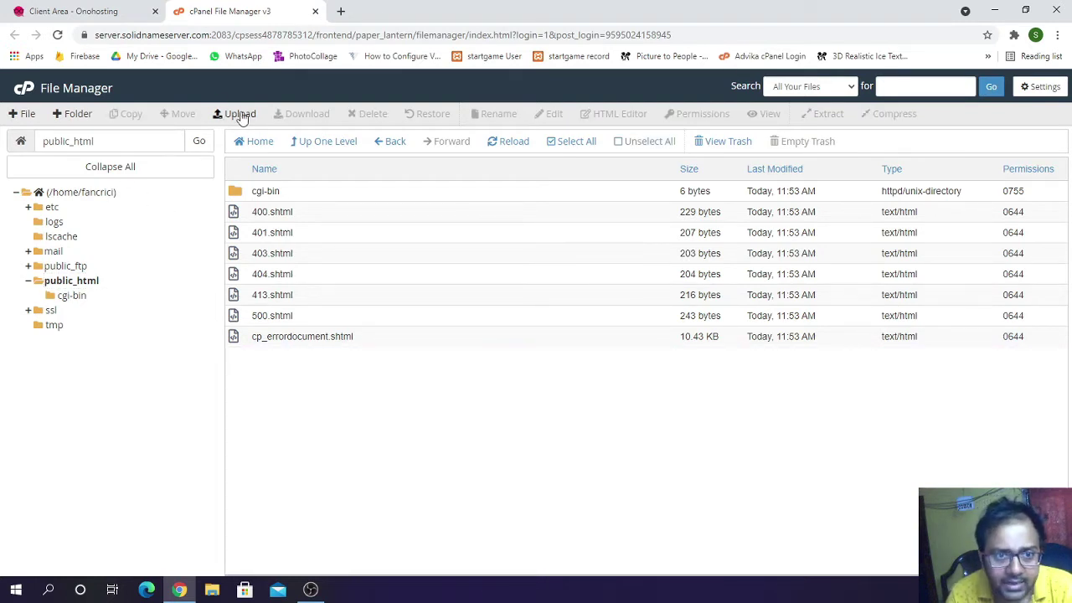
{"action": "left_click", "coordinate": [241, 115]}
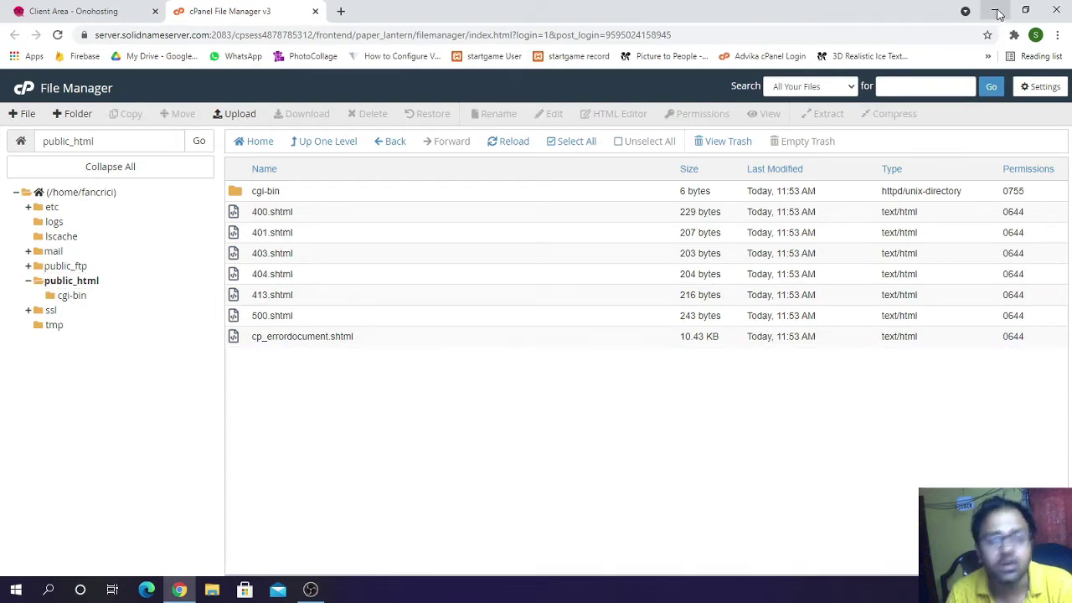
Upload Fantasy cricket.zip (41.22 MB) from the fan cric folder into public_html
{"action": "left_click", "coordinate": [998, 12]}
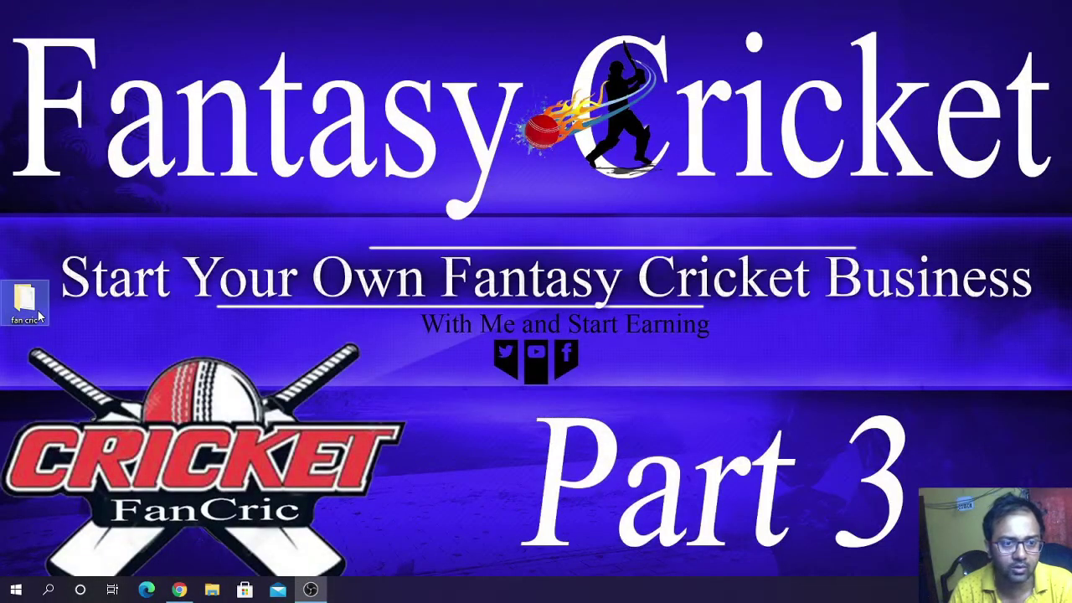
{"action": "key", "text": "alt+Tab"}
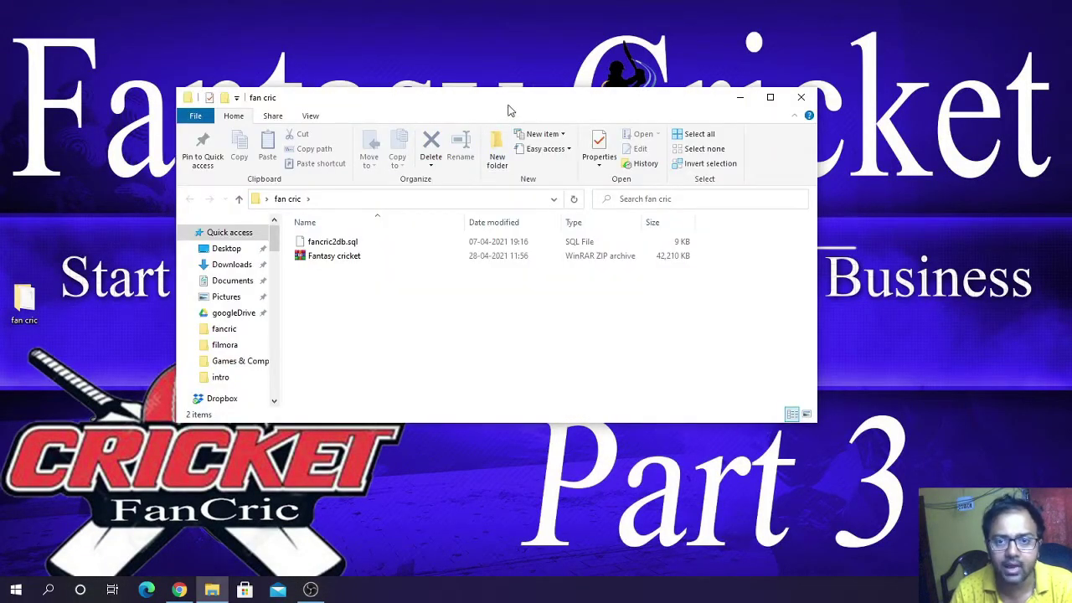
{"action": "left_click", "coordinate": [339, 253]}
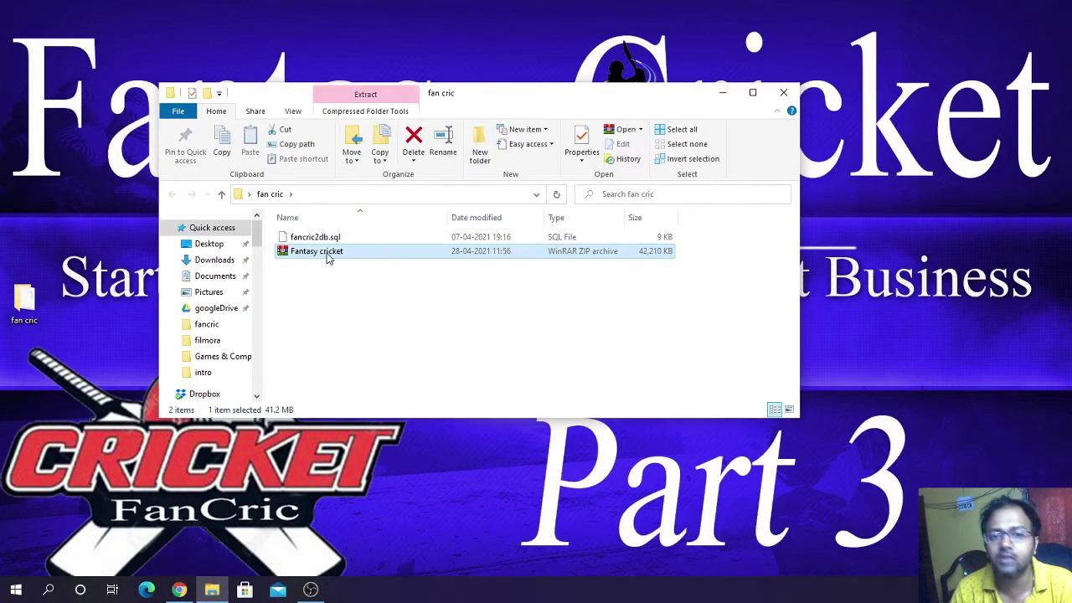
{"action": "left_click", "coordinate": [212, 590]}
{"action": "left_click", "coordinate": [212, 590]}
{"action": "left_click", "coordinate": [179, 590]}
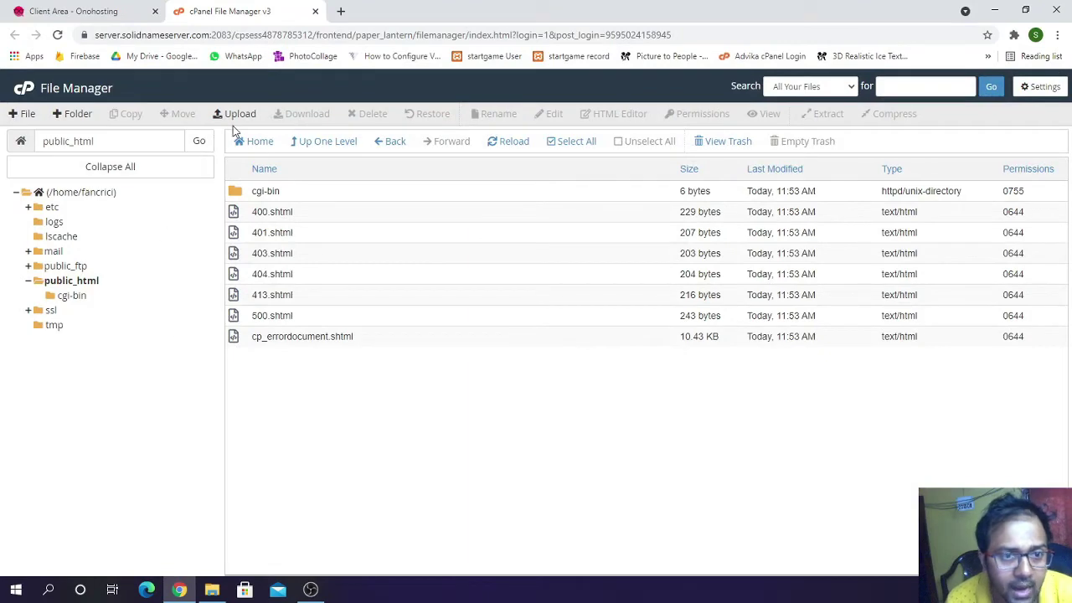
{"action": "left_click", "coordinate": [237, 114]}
{"action": "left_click", "coordinate": [993, 17]}
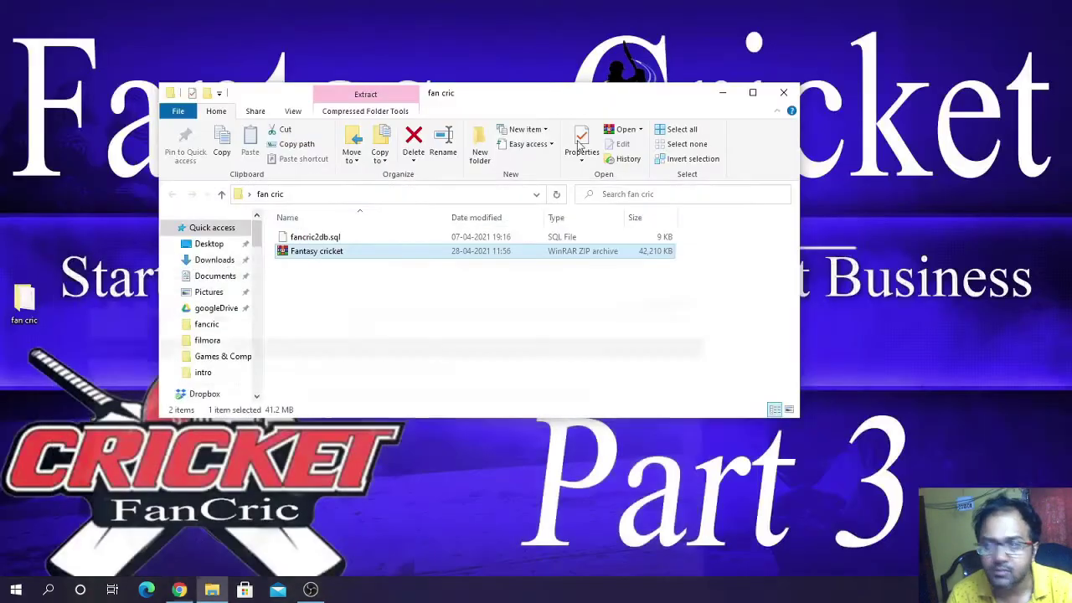
{"action": "left_click_drag", "start_coordinate": [320, 255], "coordinate": [517, 313]}
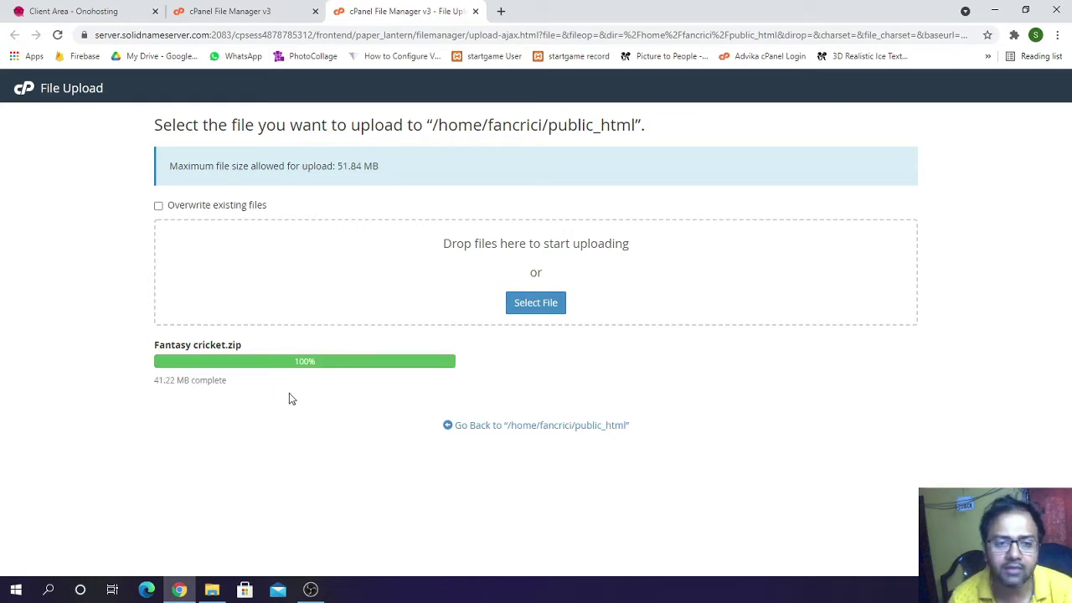
Extract Fantasy cricket.zip in public_html, adding the fancric2 folder and index.html
{"action": "left_click", "coordinate": [556, 425]}
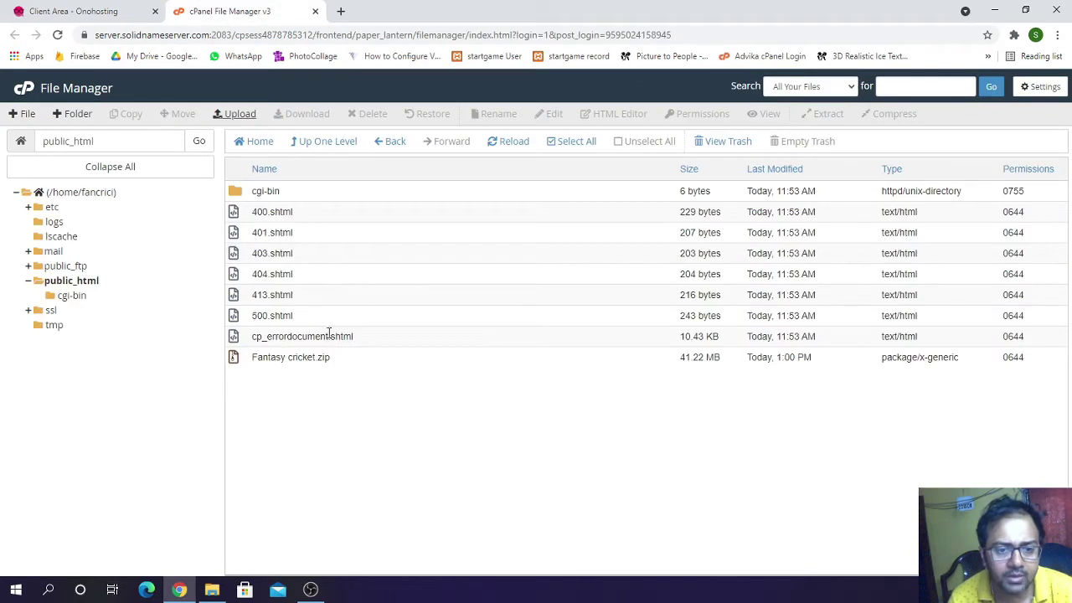
{"action": "left_click", "coordinate": [304, 358]}
{"action": "right_click", "coordinate": [376, 364]}
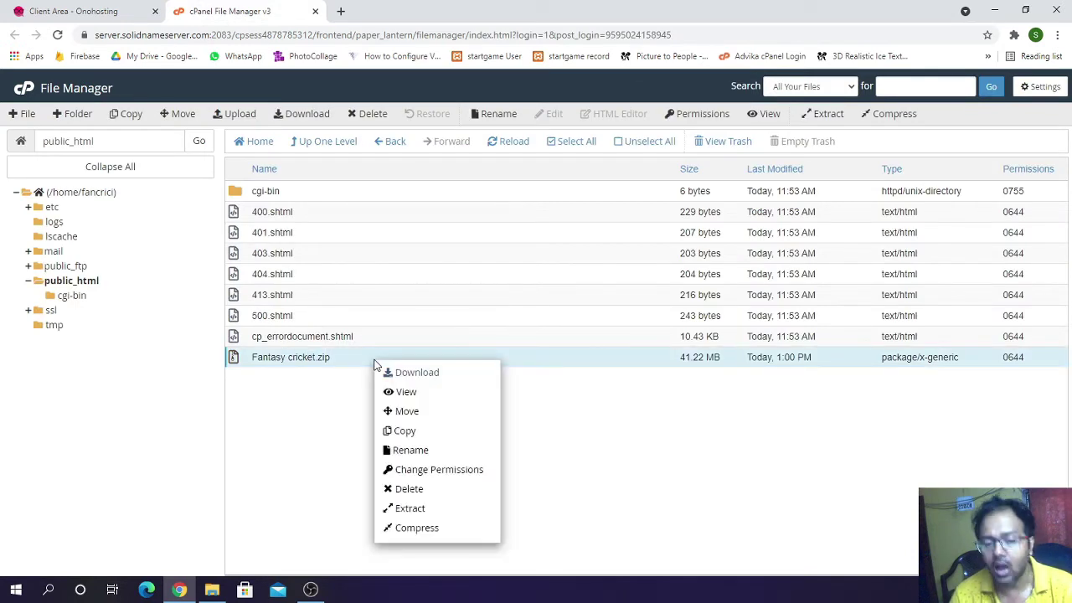
{"action": "left_click", "coordinate": [411, 508]}
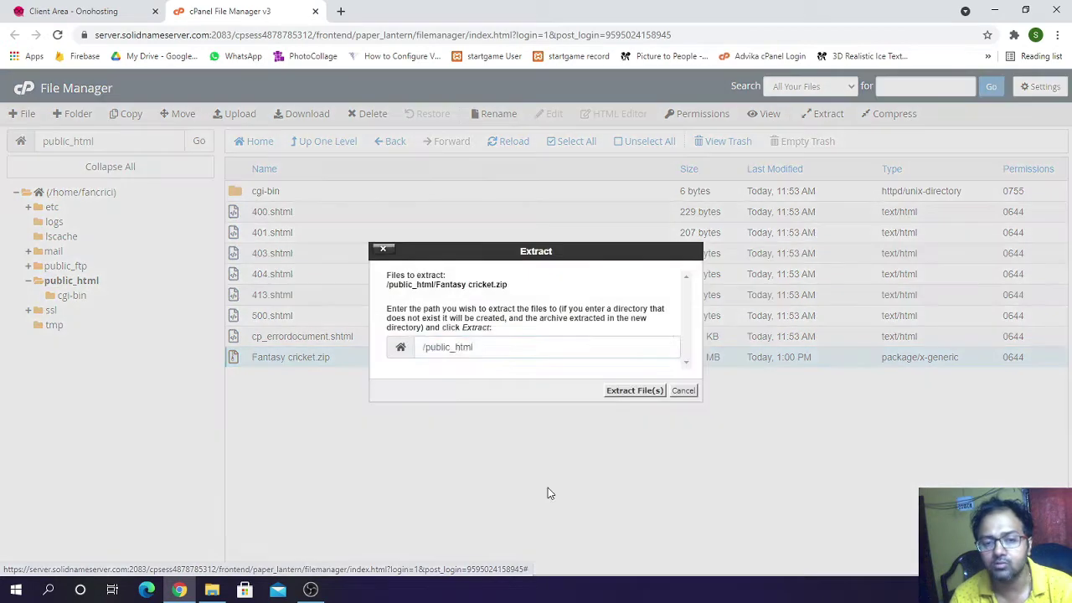
{"action": "left_click", "coordinate": [634, 391]}
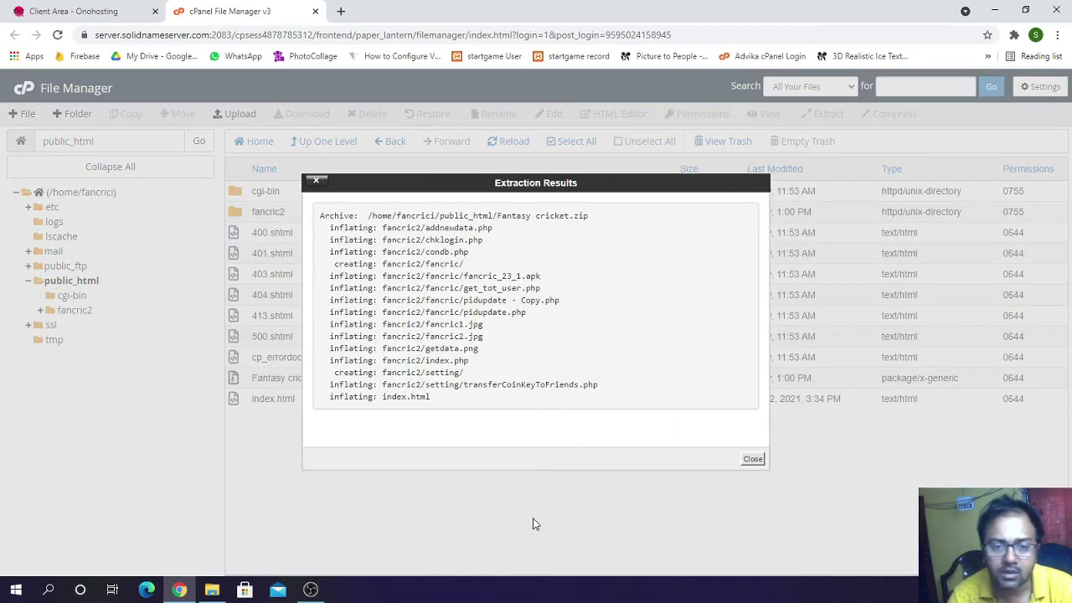
{"action": "left_click", "coordinate": [753, 461]}
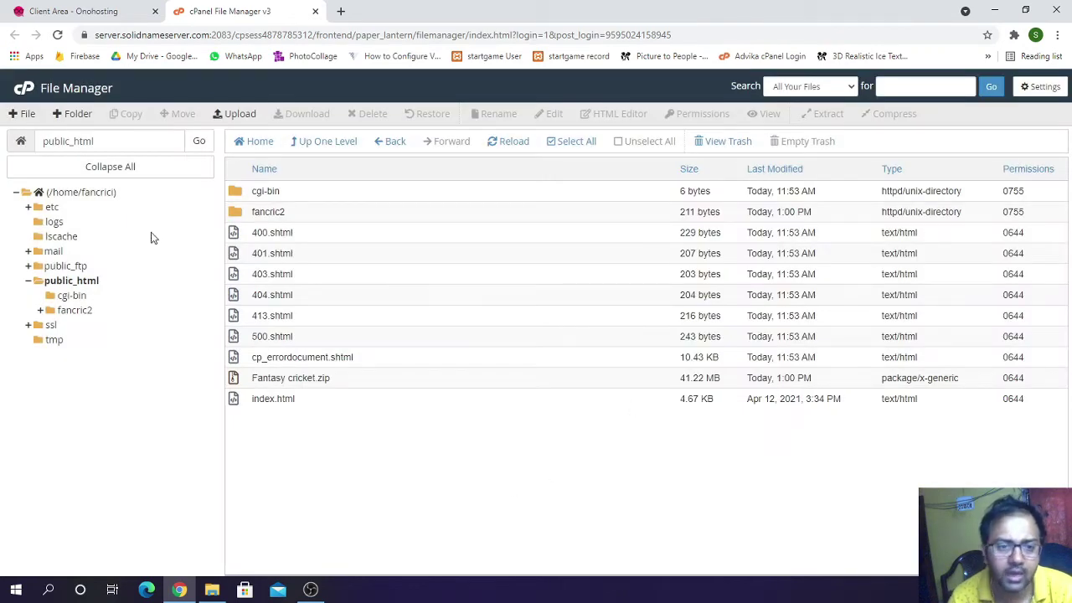
Open the fancric2 folder and select condb.php in its listing
{"action": "left_click", "coordinate": [303, 216]}
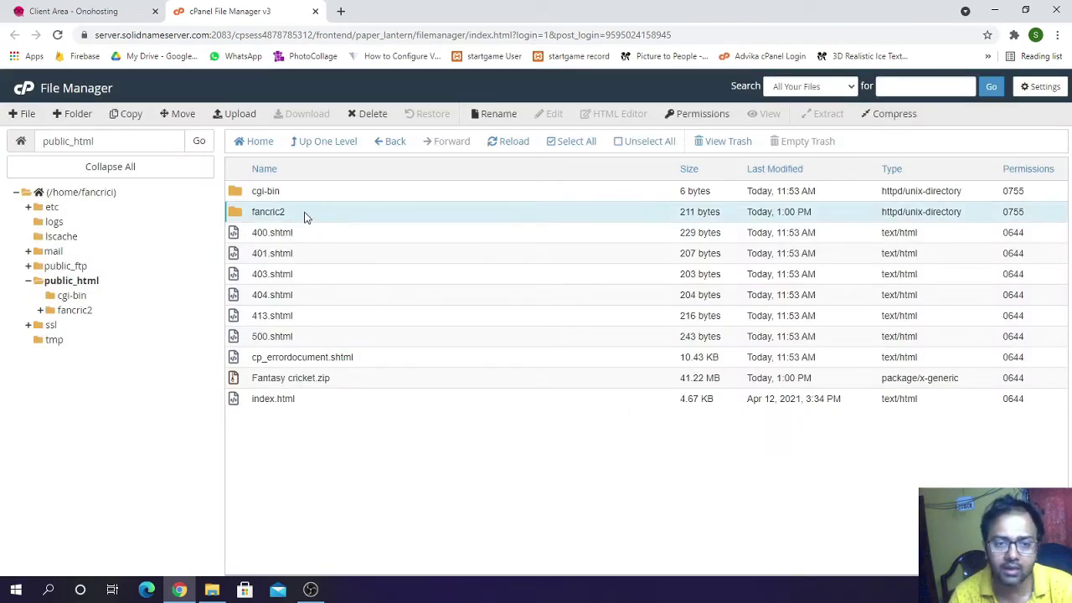
{"action": "left_click", "coordinate": [293, 219]}
{"action": "left_click", "coordinate": [305, 214]}
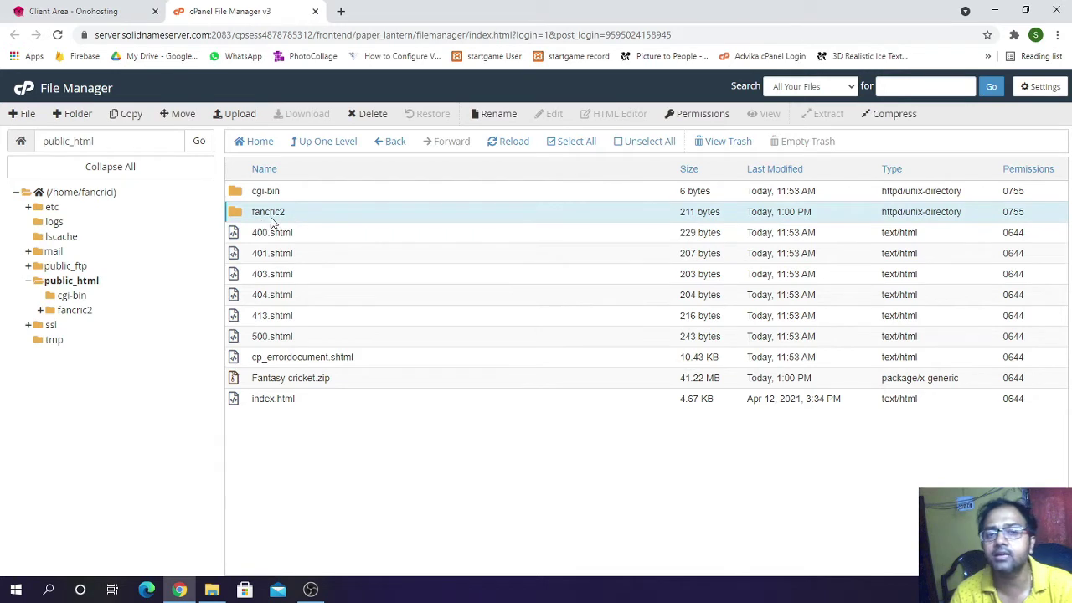
{"action": "left_click", "coordinate": [306, 404]}
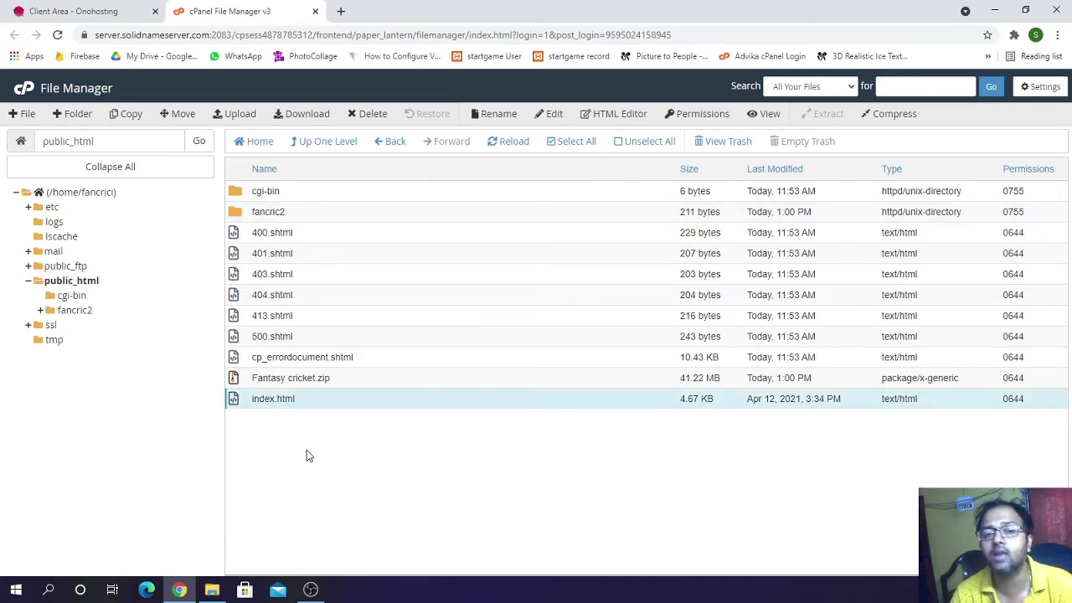
{"action": "double_click", "coordinate": [303, 215]}
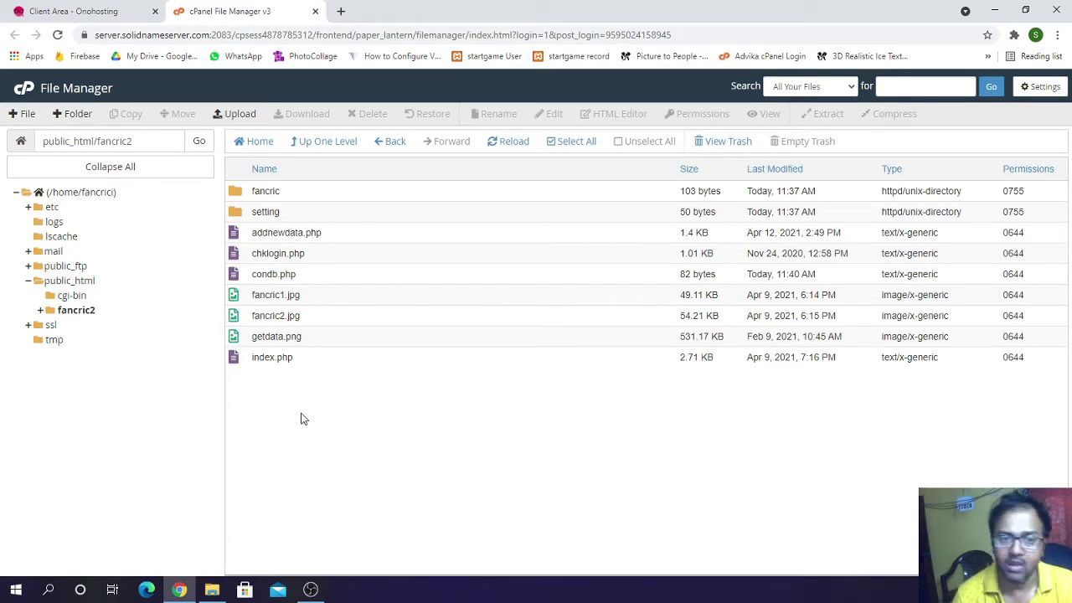
{"action": "left_click", "coordinate": [331, 275]}
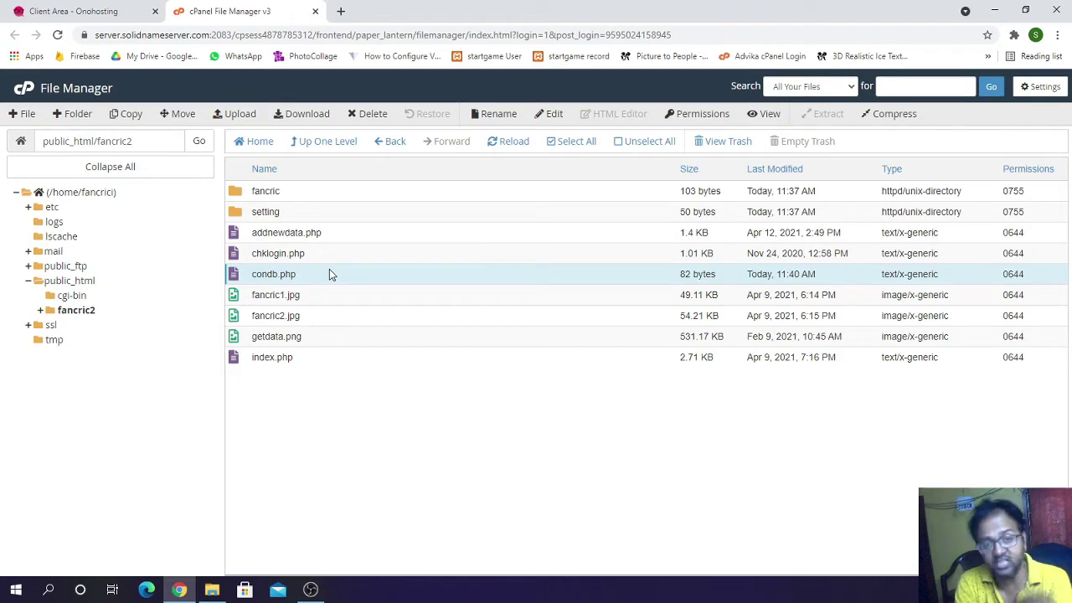
Open condb.php in the editor showing its placeholder User, Pass and DatabaseName values
{"action": "left_click", "coordinate": [554, 115]}
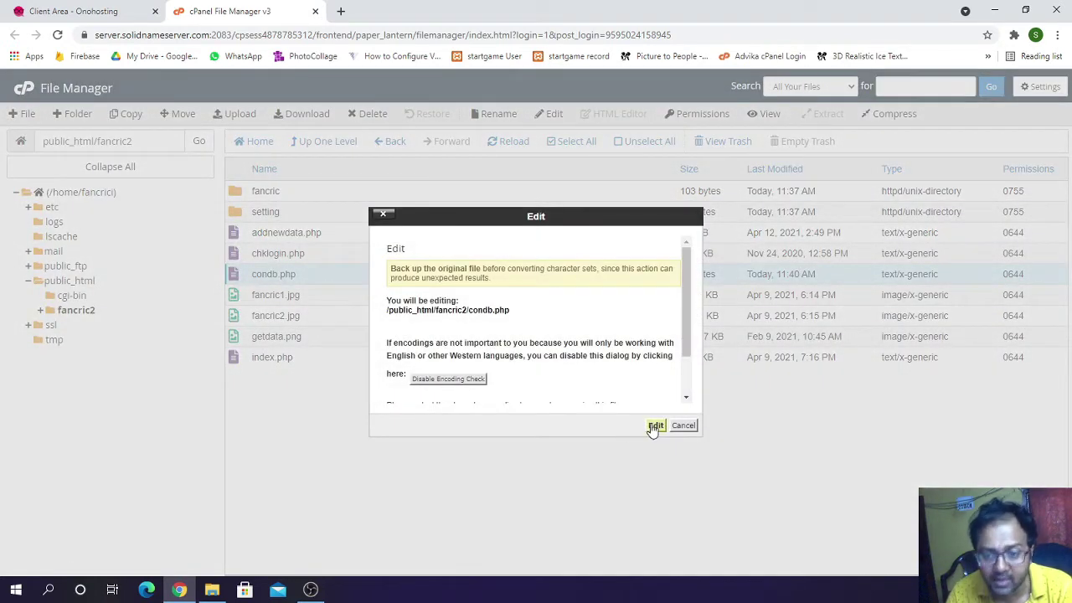
{"action": "left_click", "coordinate": [654, 426]}
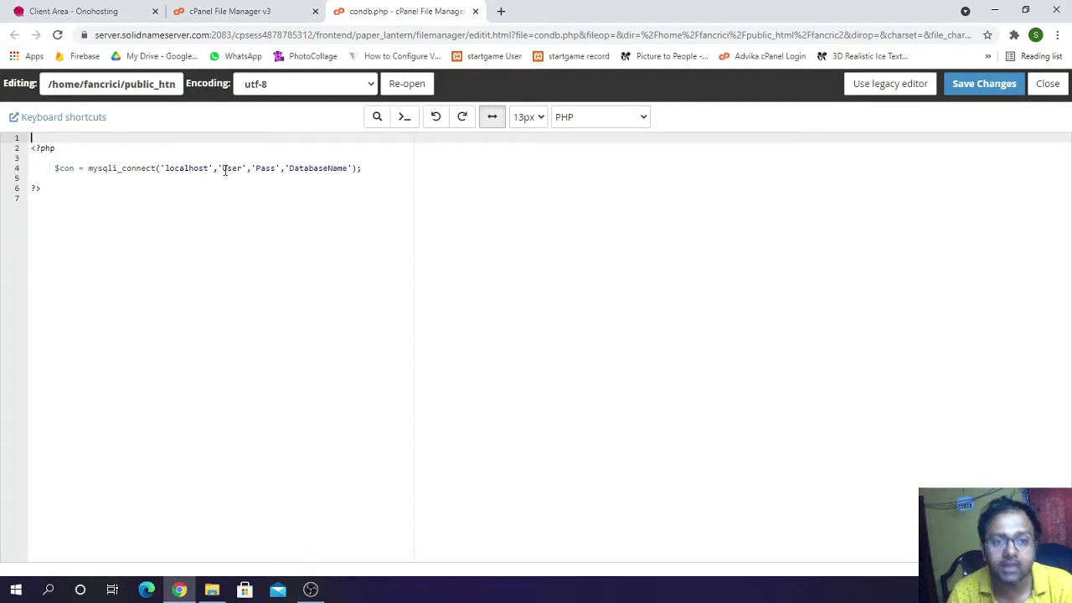
{"action": "left_click", "coordinate": [226, 169]}
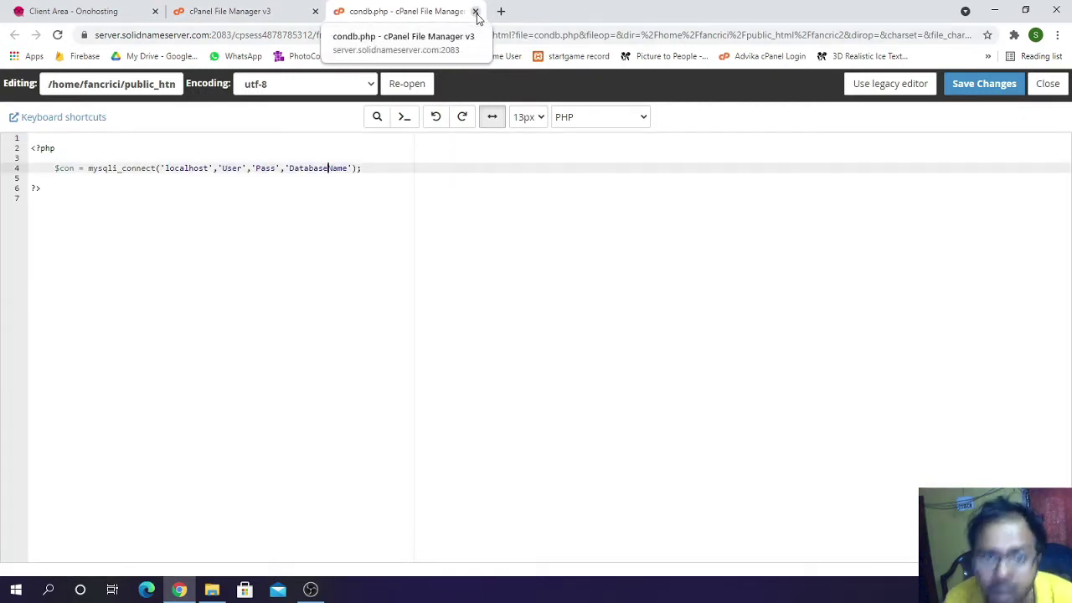
{"action": "left_click", "coordinate": [274, 12]}
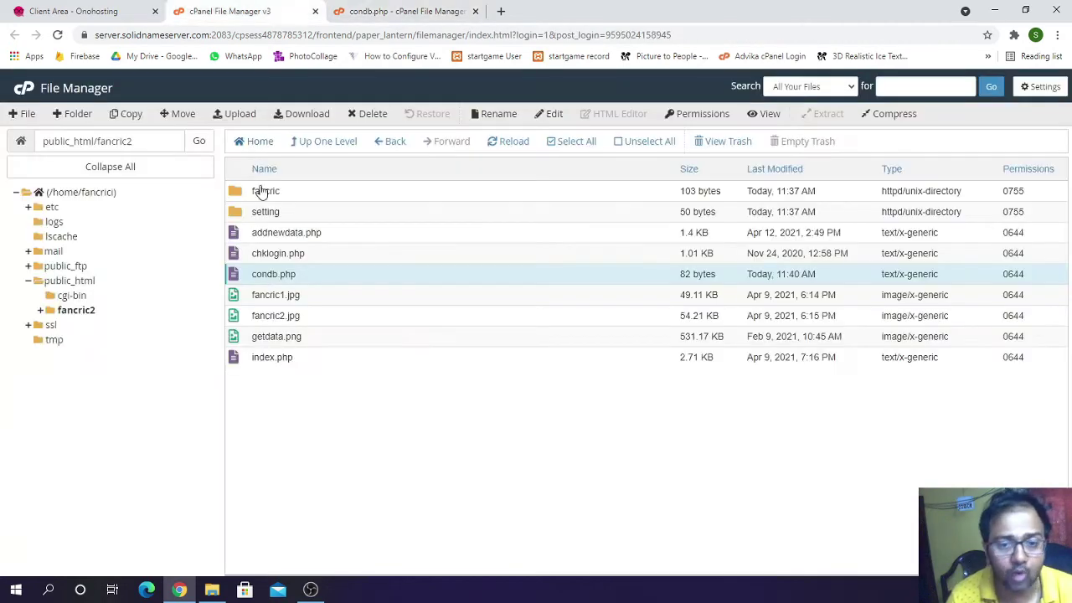
Return to the Onohosting client area and launch MySQL Databases from Quick Shortcuts
{"action": "left_click", "coordinate": [87, 12]}
{"action": "scroll", "coordinate": [548, 376], "scroll_direction": "down", "scroll_amount": 3}
{"action": "scroll", "coordinate": [407, 212], "scroll_direction": "up", "scroll_amount": 8}
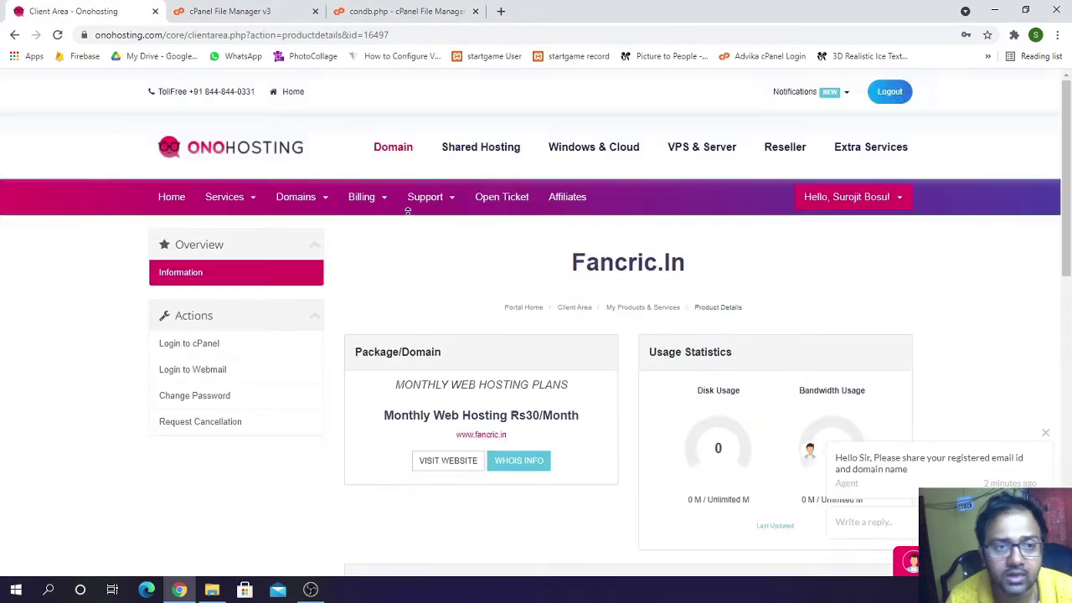
{"action": "scroll", "coordinate": [506, 361], "scroll_direction": "down", "scroll_amount": 6}
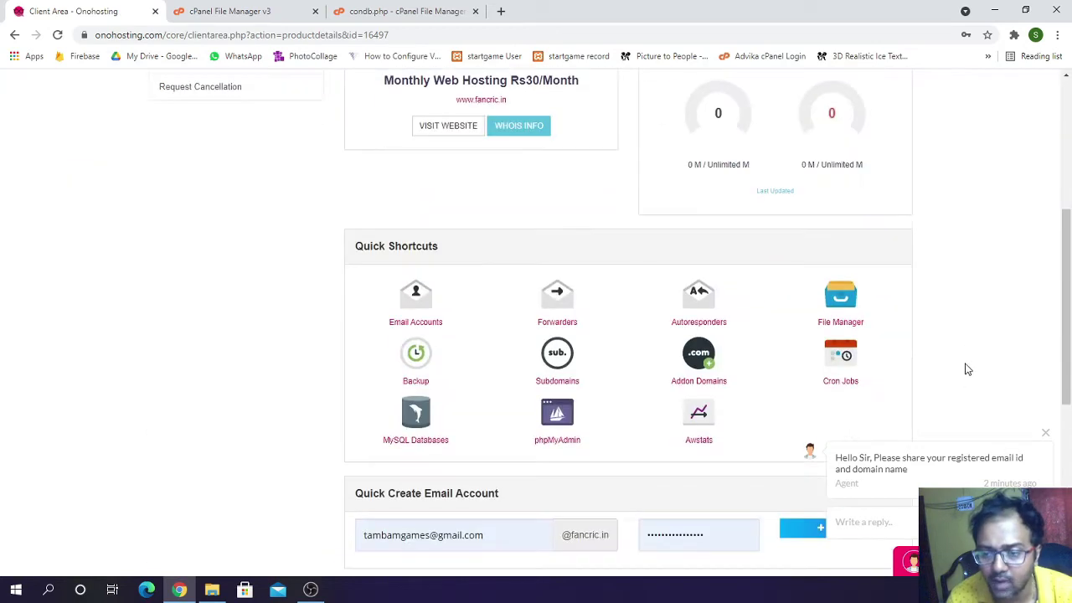
{"action": "scroll", "coordinate": [872, 258], "scroll_direction": "up", "scroll_amount": 1}
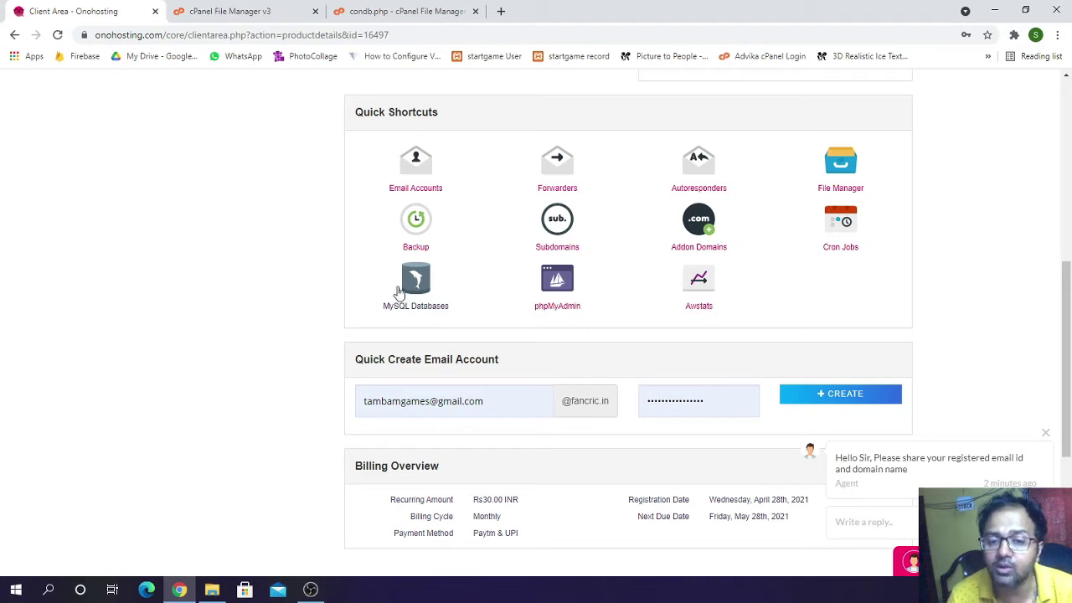
{"action": "scroll", "coordinate": [94, 319], "scroll_direction": "up", "scroll_amount": 5}
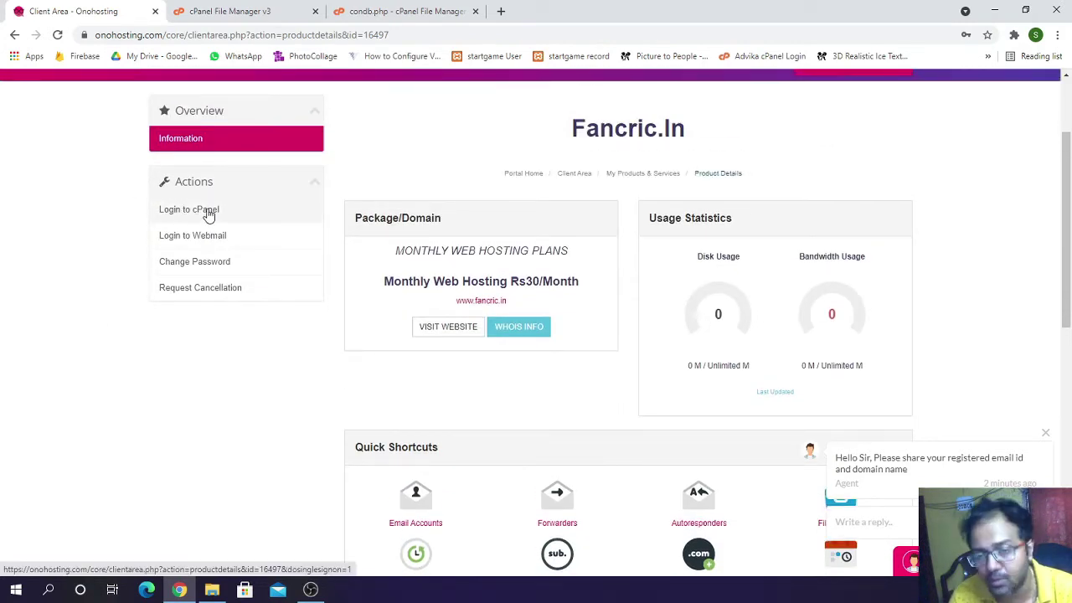
{"action": "scroll", "coordinate": [325, 464], "scroll_direction": "down", "scroll_amount": 3}
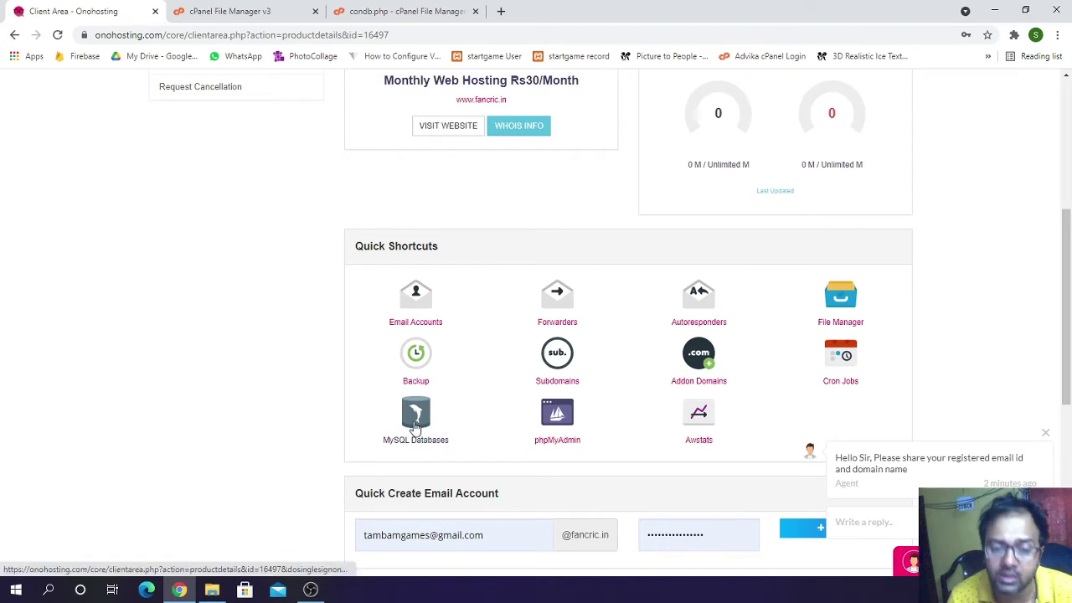
{"action": "left_click", "coordinate": [415, 426]}
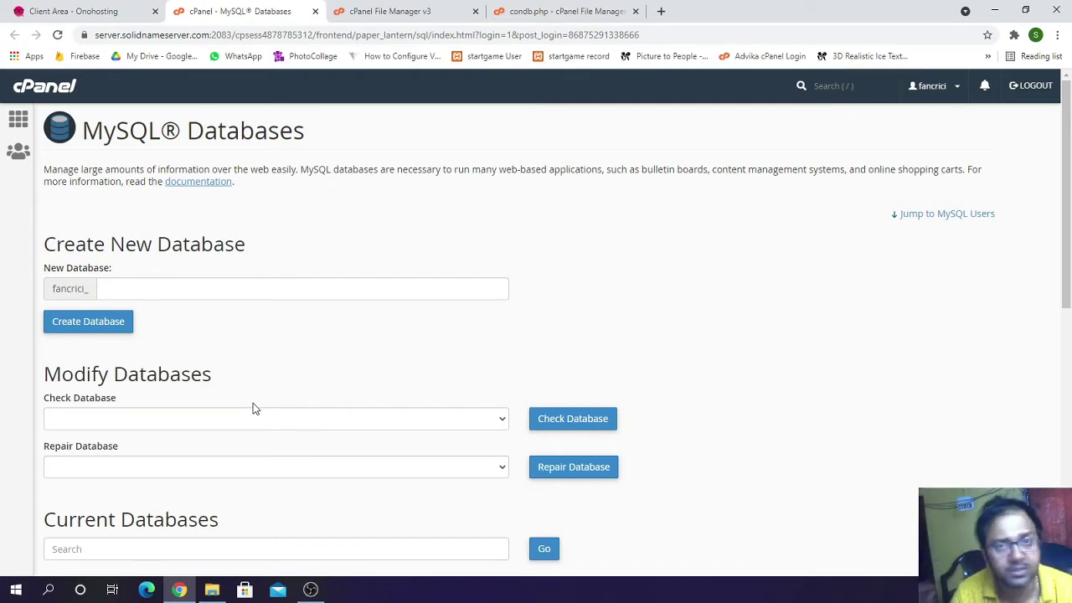
Create the database fancrici_cricketdb by entering cricketdb as the new name
{"action": "left_click", "coordinate": [140, 288]}
{"action": "type", "text": "cr"}
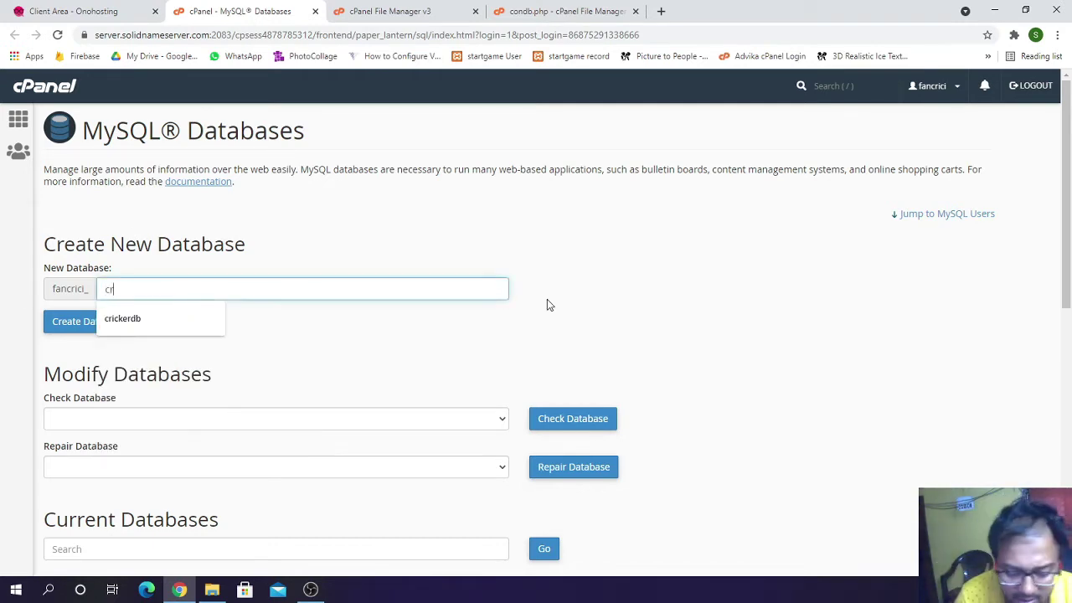
{"action": "type", "text": "icketdb"}
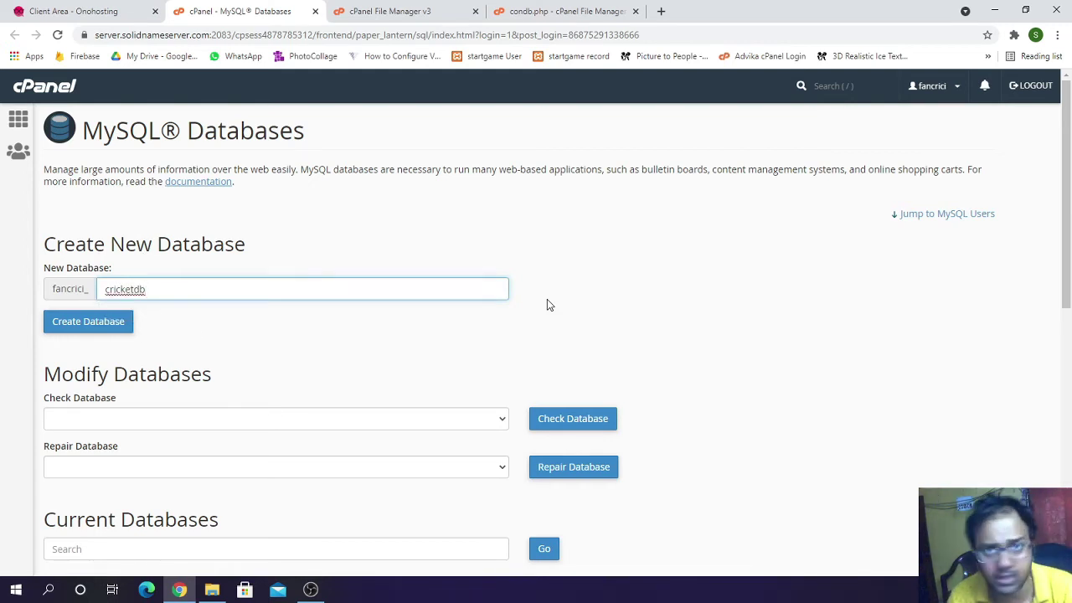
{"action": "left_click", "coordinate": [95, 325]}
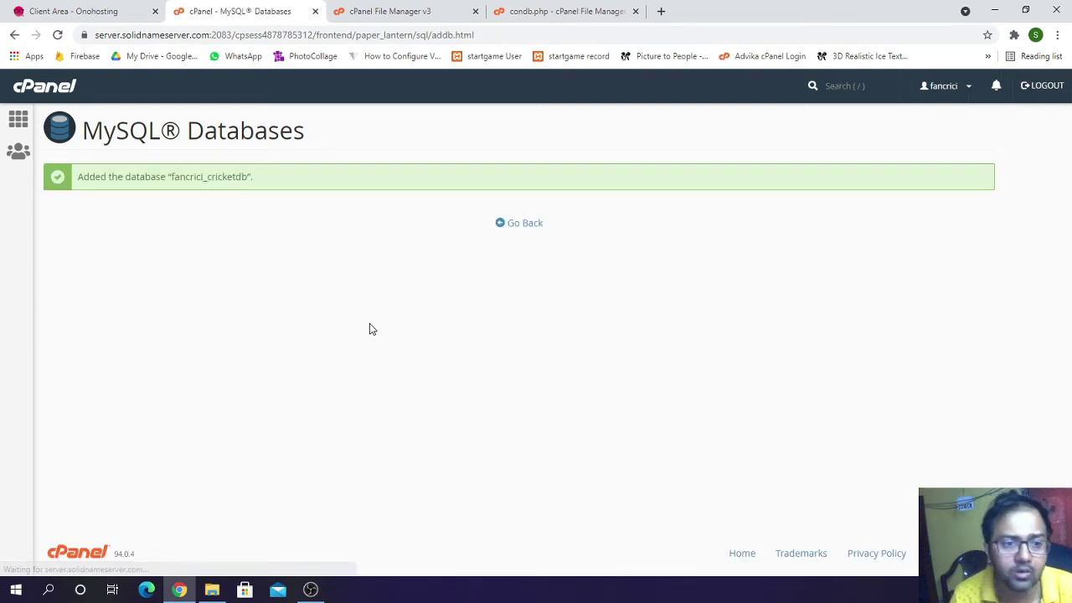
Back on MySQL Databases, enter 'cricketuser' as the new user's username under Add New User
{"action": "left_click", "coordinate": [524, 223]}
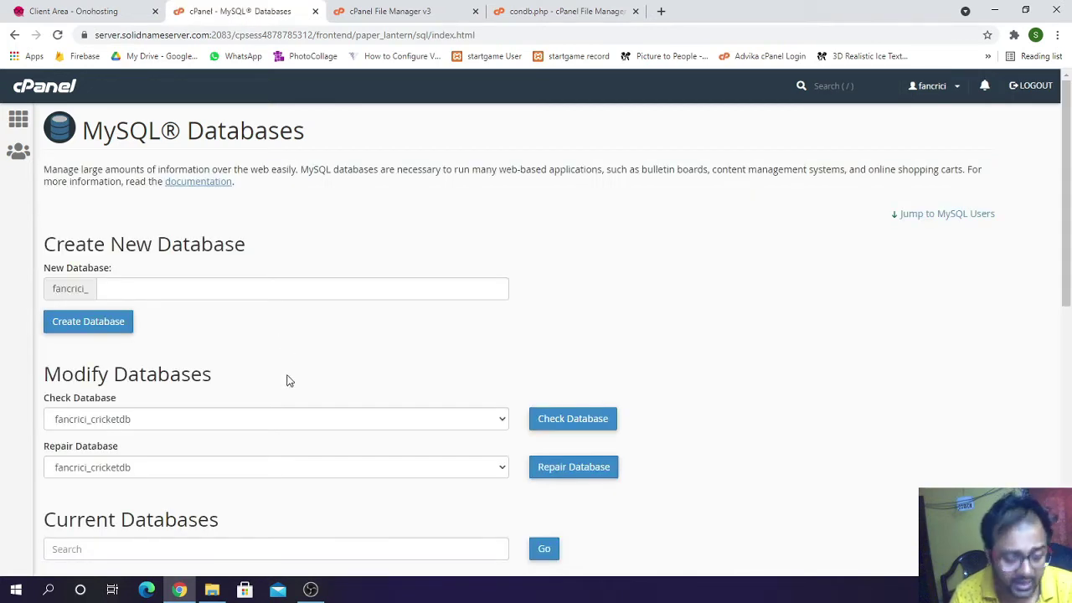
{"action": "scroll", "coordinate": [291, 379], "scroll_direction": "down", "scroll_amount": 1}
{"action": "scroll", "coordinate": [293, 377], "scroll_direction": "down", "scroll_amount": 3}
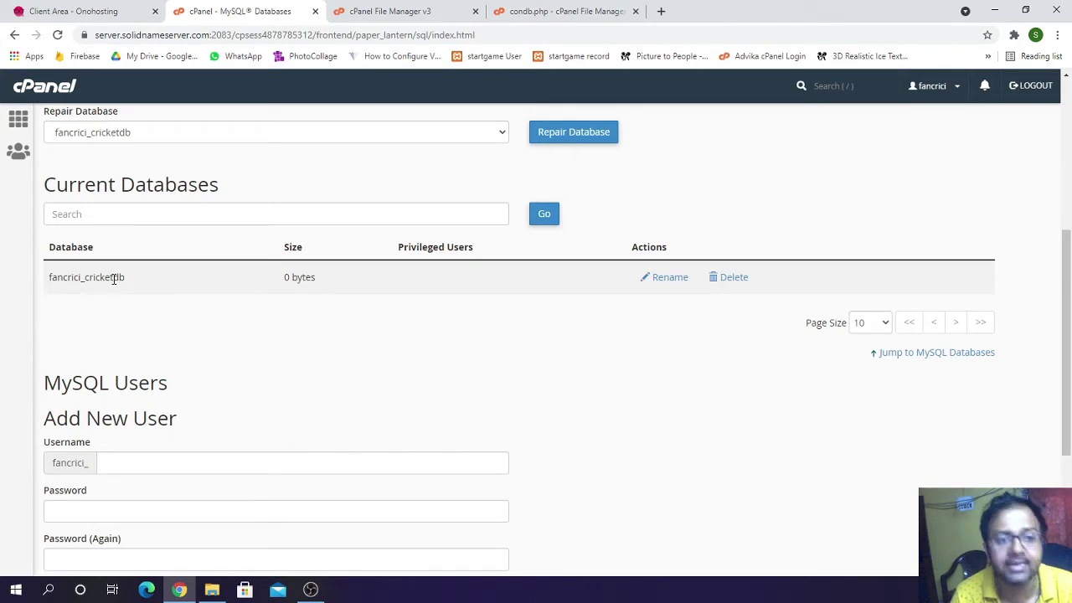
{"action": "scroll", "coordinate": [292, 407], "scroll_direction": "up", "scroll_amount": 1}
{"action": "scroll", "coordinate": [296, 407], "scroll_direction": "down", "scroll_amount": 3}
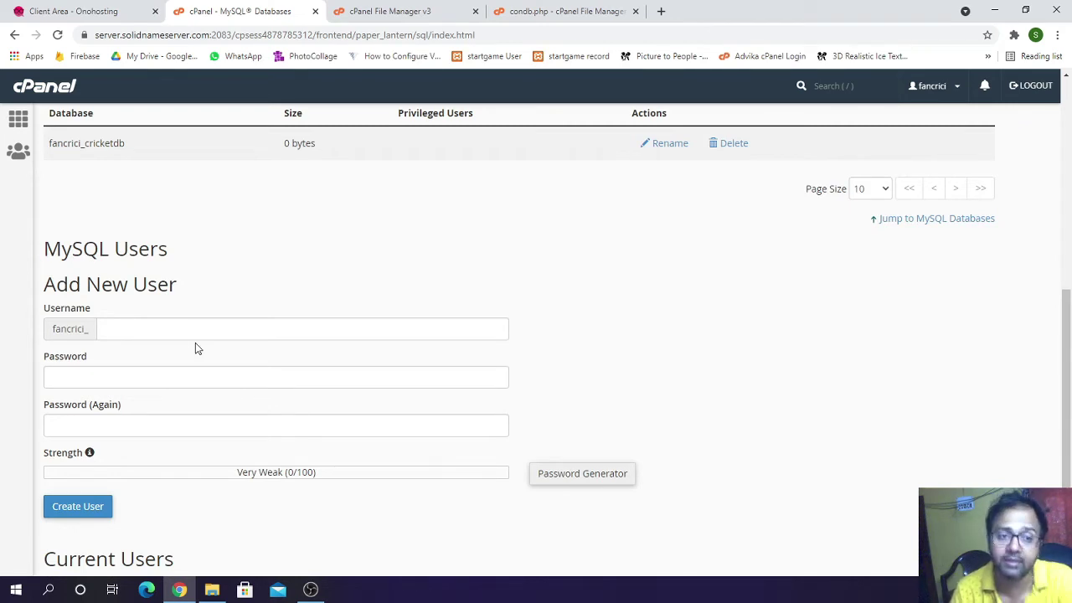
{"action": "left_click", "coordinate": [155, 330]}
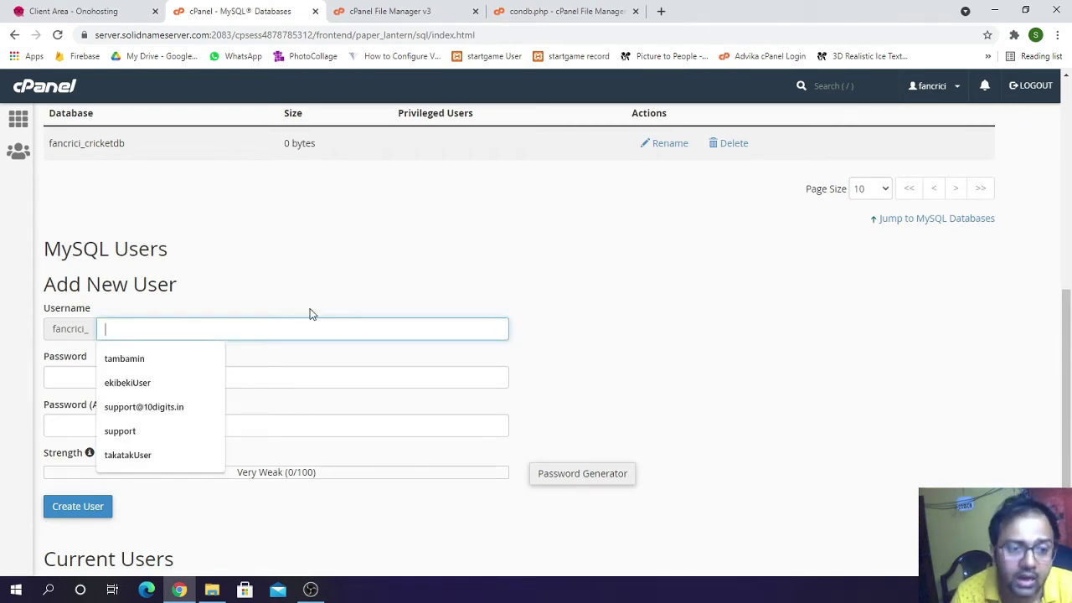
{"action": "type", "text": "cricketuser"}
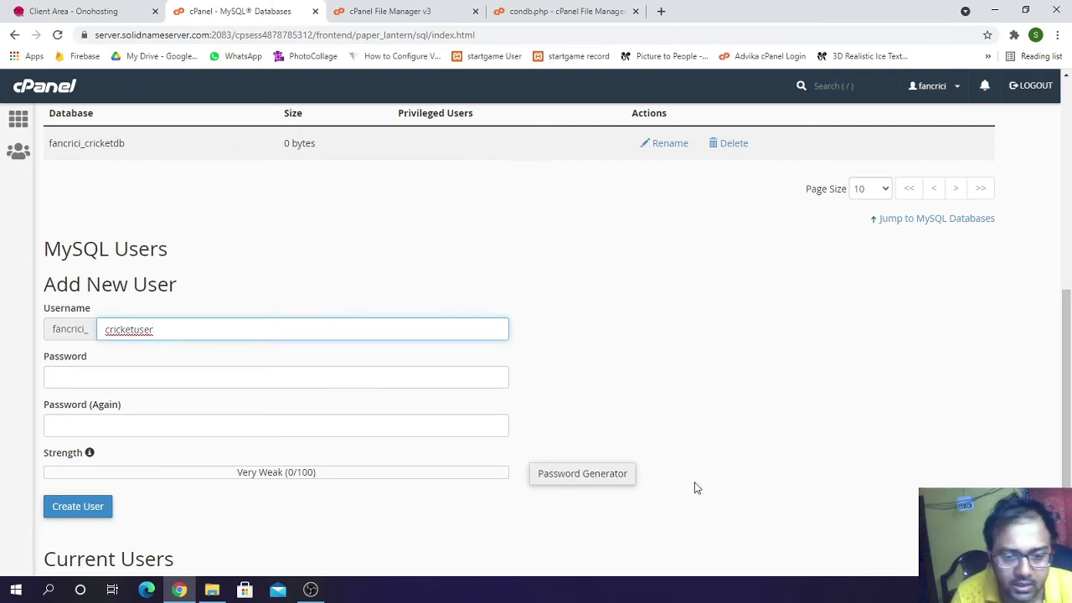
Generate a Very Strong (100/100) password, copy it, and fill both password fields with it
{"action": "left_click", "coordinate": [585, 476]}
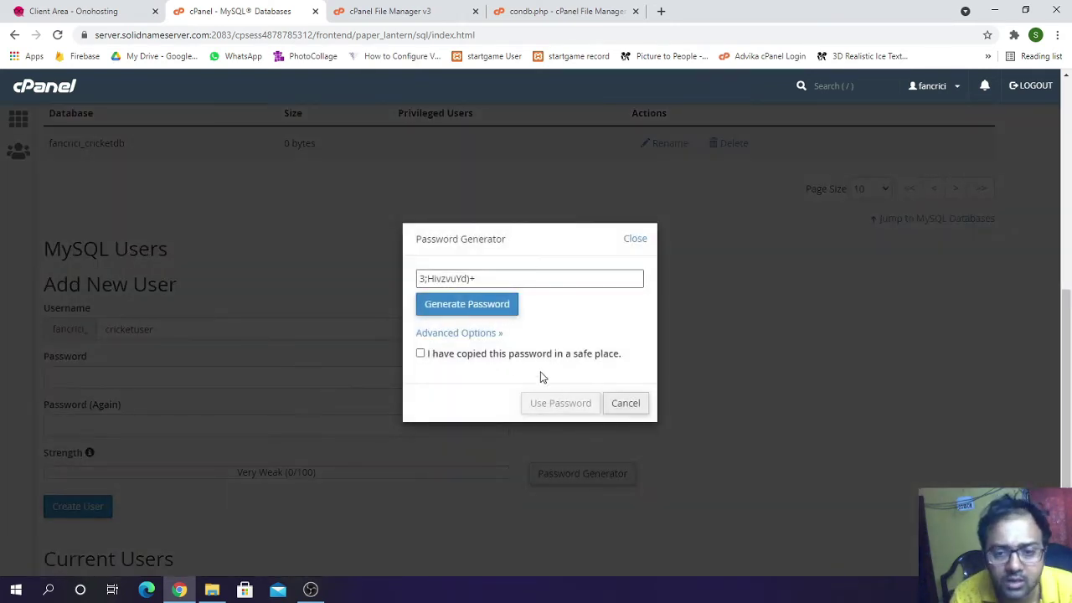
{"action": "left_click", "coordinate": [494, 306]}
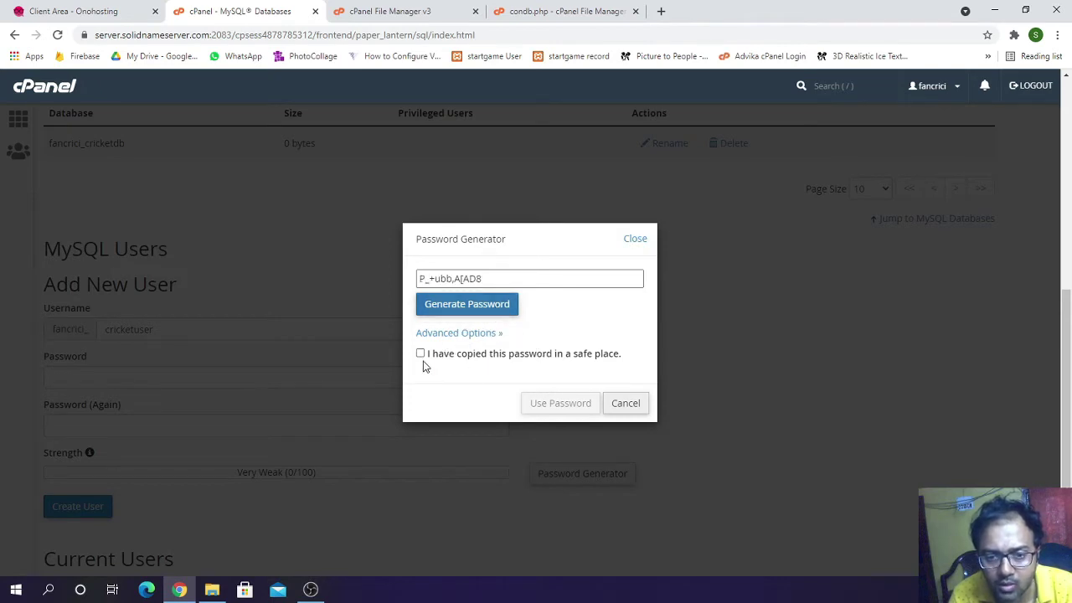
{"action": "left_click", "coordinate": [421, 354]}
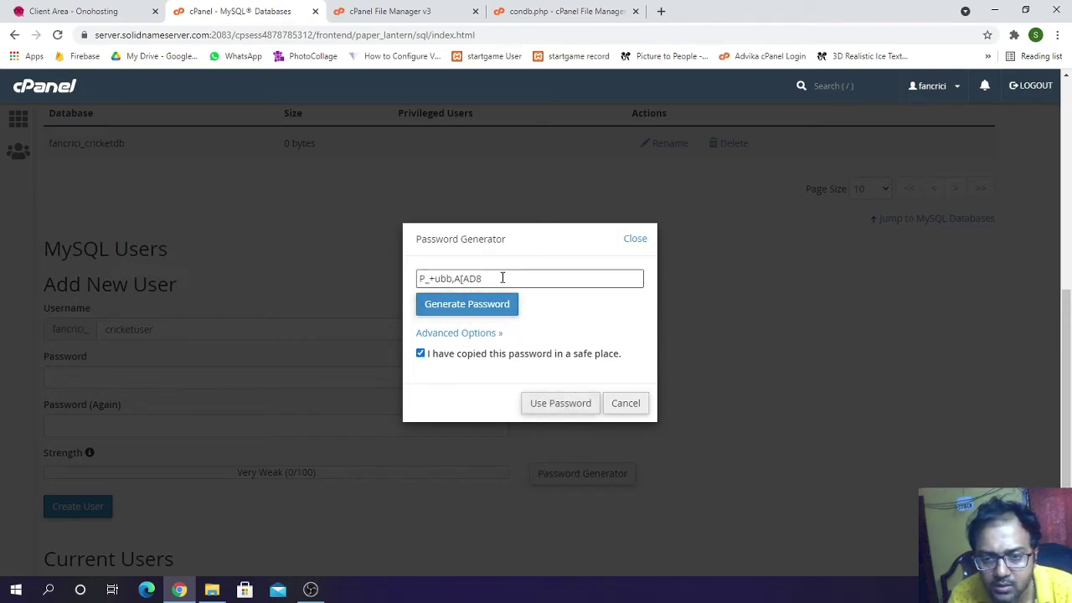
{"action": "left_click_drag", "start_coordinate": [500, 278], "coordinate": [402, 285]}
{"action": "key", "text": "ctrl+c"}
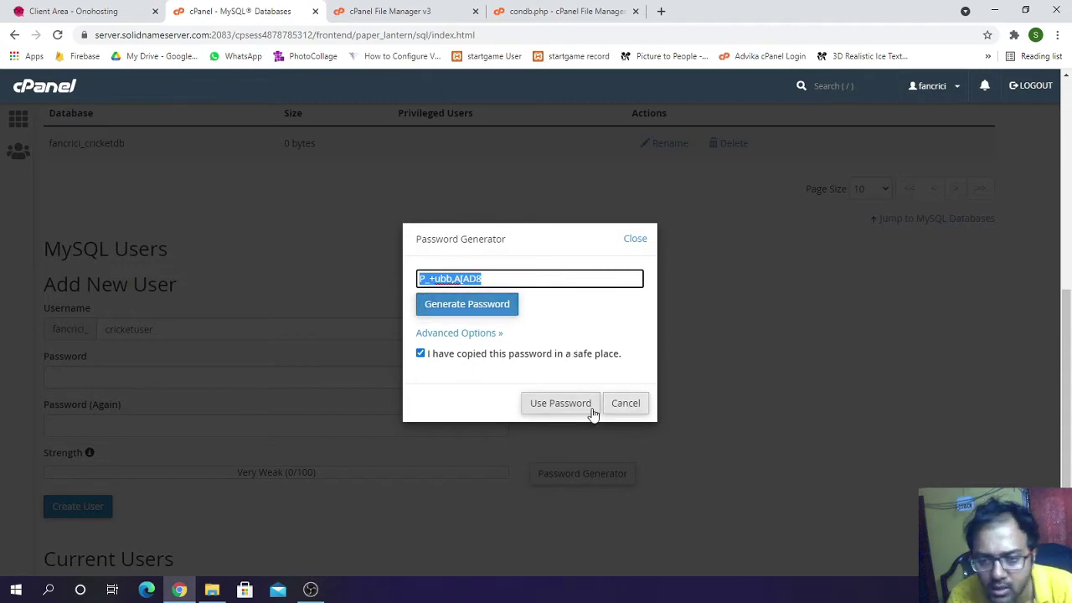
{"action": "left_click", "coordinate": [561, 404]}
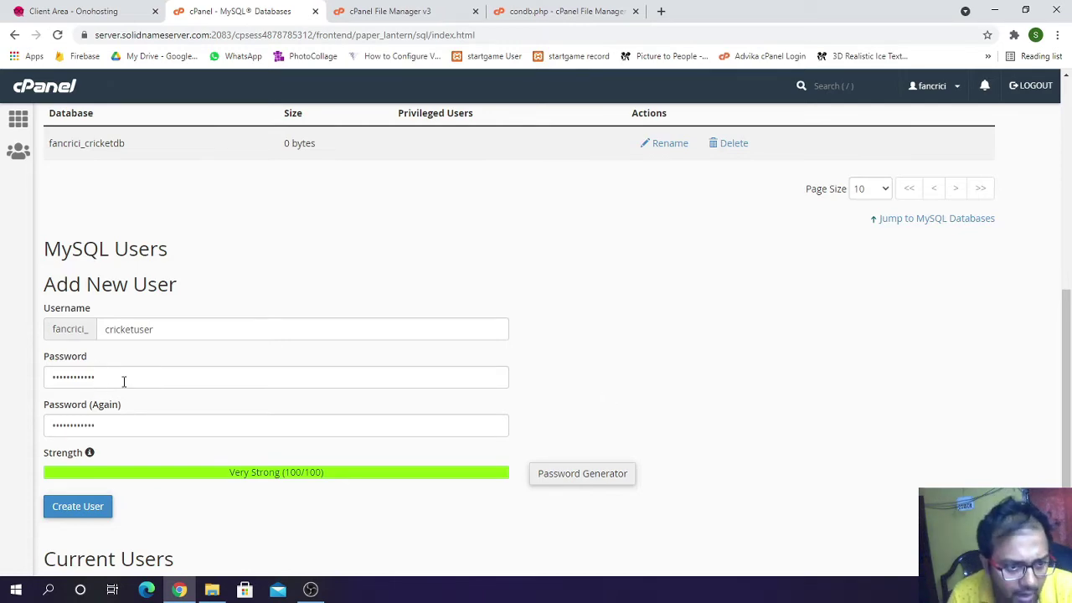
{"action": "left_click_drag", "start_coordinate": [123, 381], "coordinate": [41, 383]}
{"action": "left_click", "coordinate": [806, 407]}
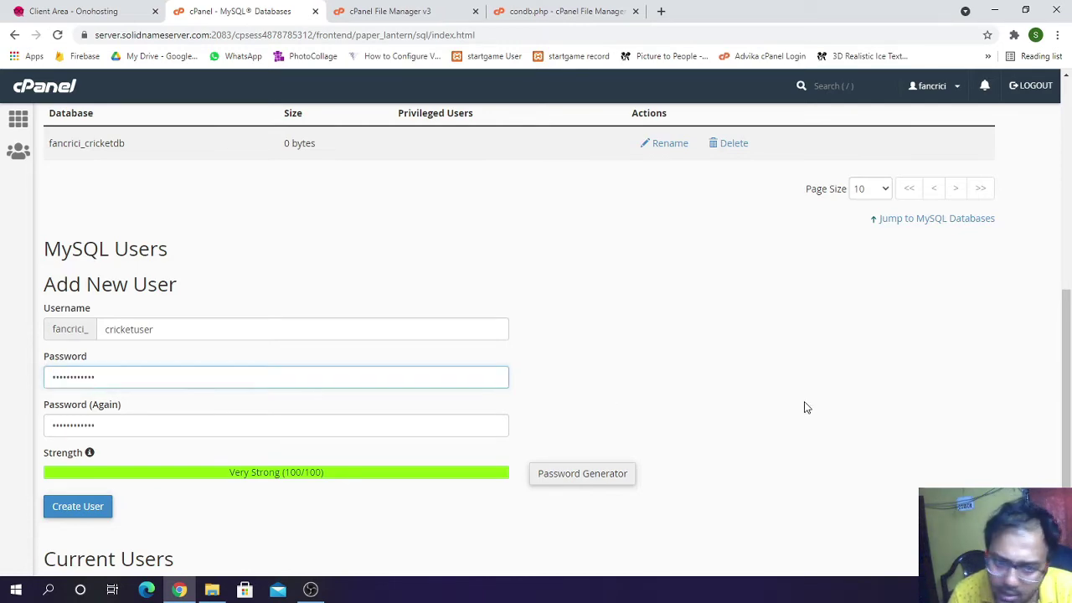
Create a new text document in the fan cric folder and open it in Notepad
{"action": "left_click", "coordinate": [995, 10]}
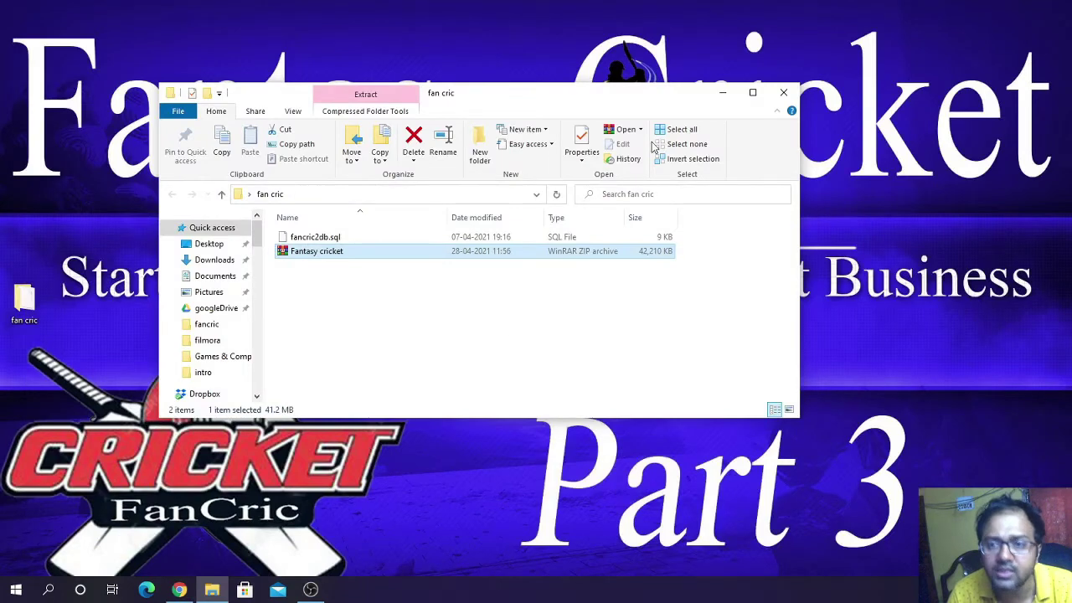
{"action": "left_click_drag", "start_coordinate": [654, 100], "coordinate": [676, 98]}
{"action": "left_click", "coordinate": [490, 311]}
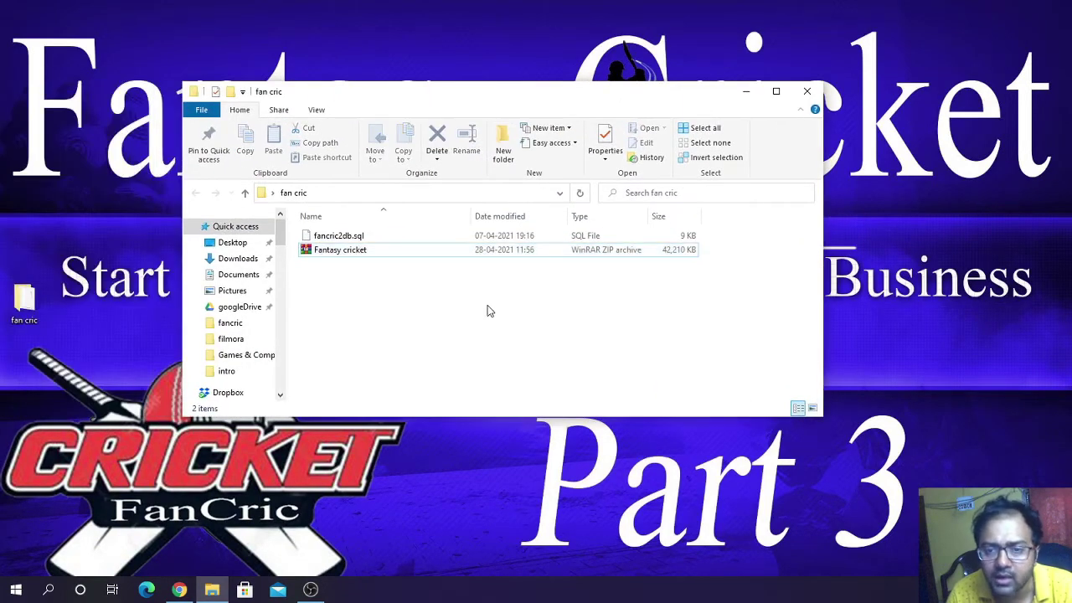
{"action": "right_click", "coordinate": [490, 311]}
{"action": "mouse_move", "coordinate": [537, 520]}
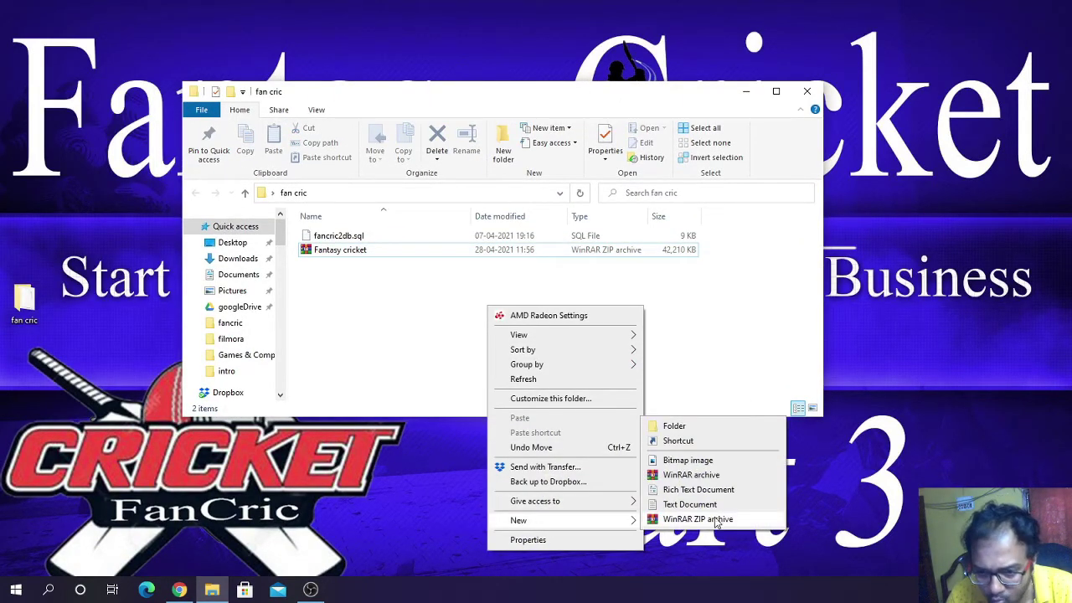
{"action": "left_click", "coordinate": [696, 505]}
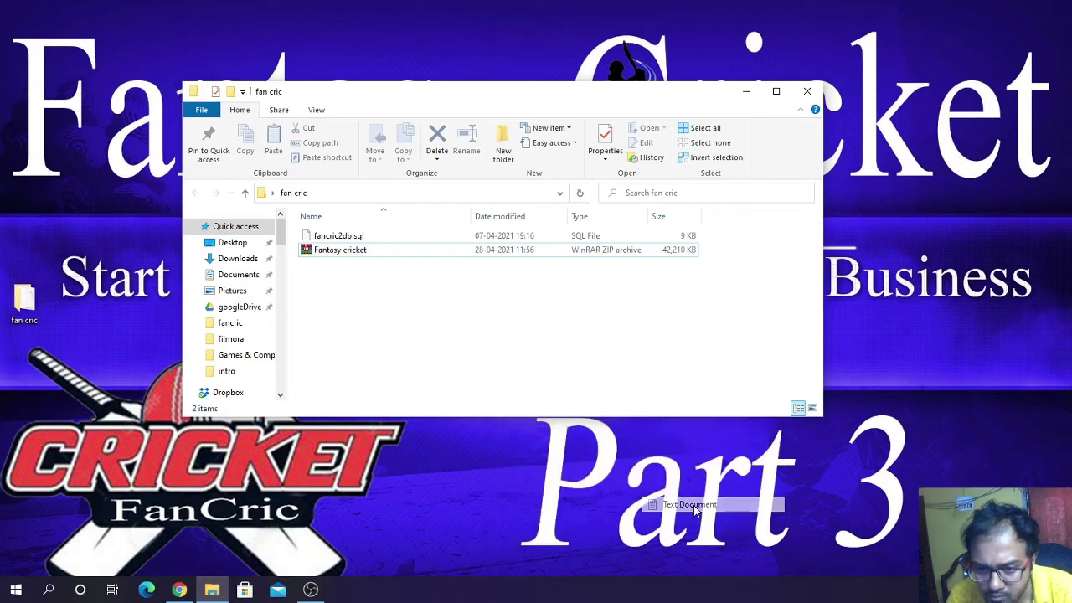
{"action": "key", "text": "Return"}
{"action": "key", "text": "Return"}
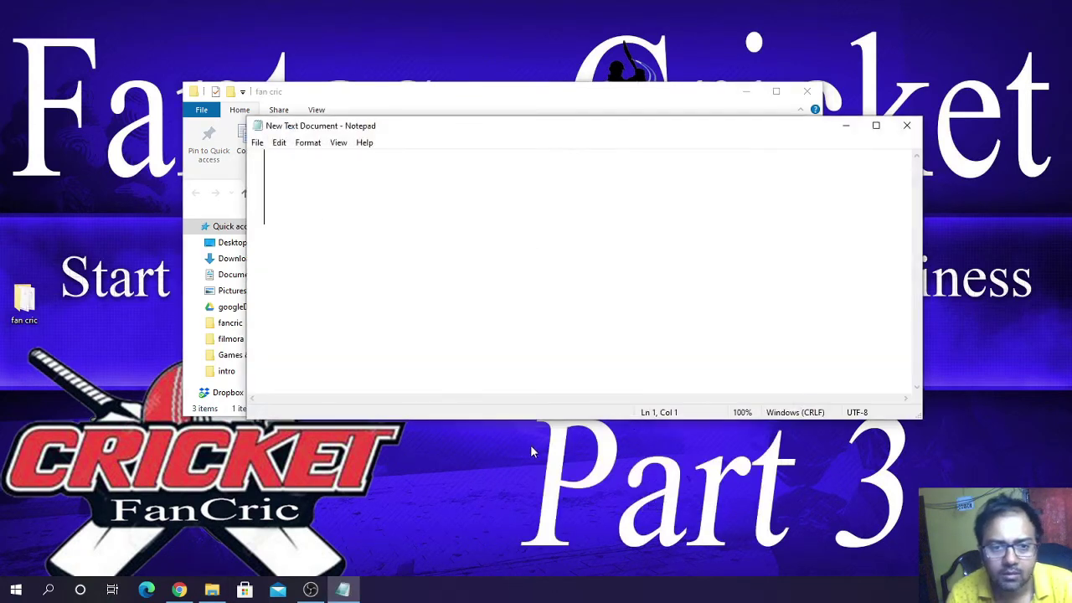
Paste the generated password into the note, then return to the browser
{"action": "scroll", "coordinate": [457, 288], "scroll_direction": "down", "scroll_amount": 8}
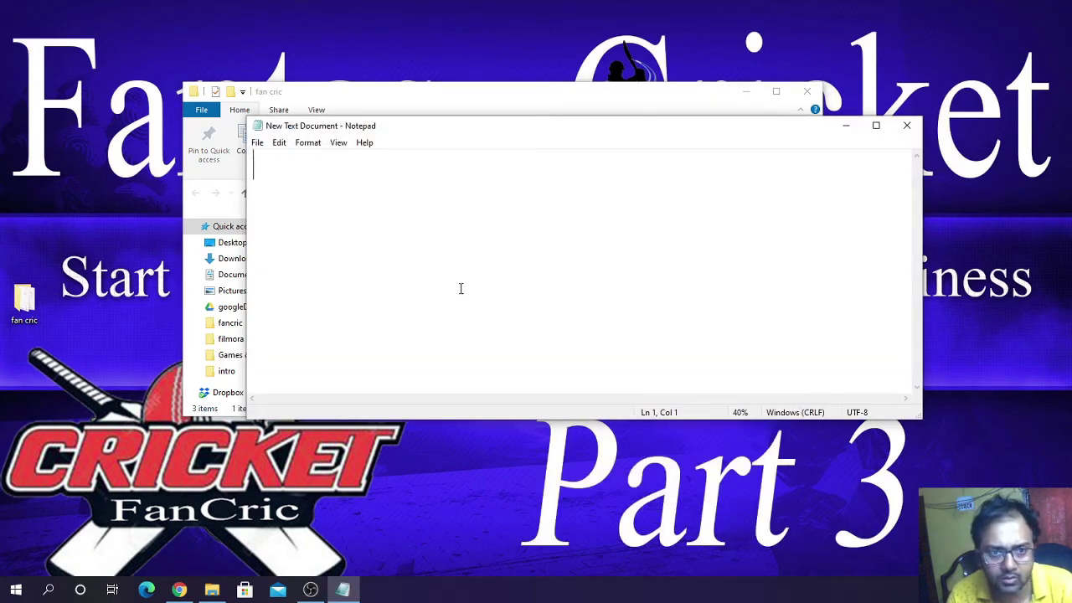
{"action": "scroll", "coordinate": [462, 300], "scroll_direction": "up", "scroll_amount": 2}
{"action": "key", "text": "ctrl+v"}
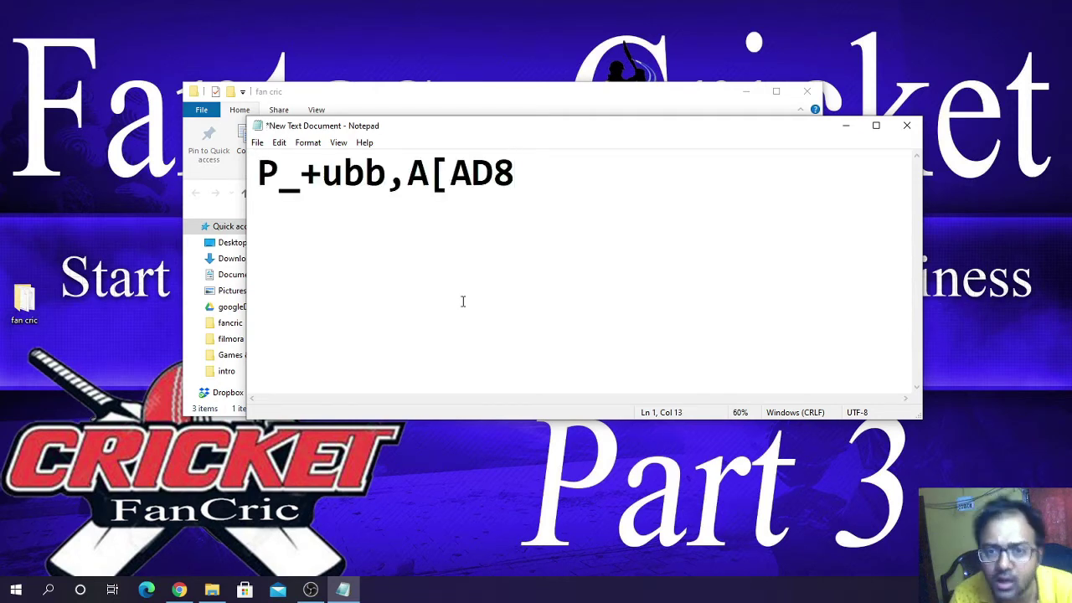
{"action": "key", "text": "Return"}
{"action": "key", "text": "Return"}
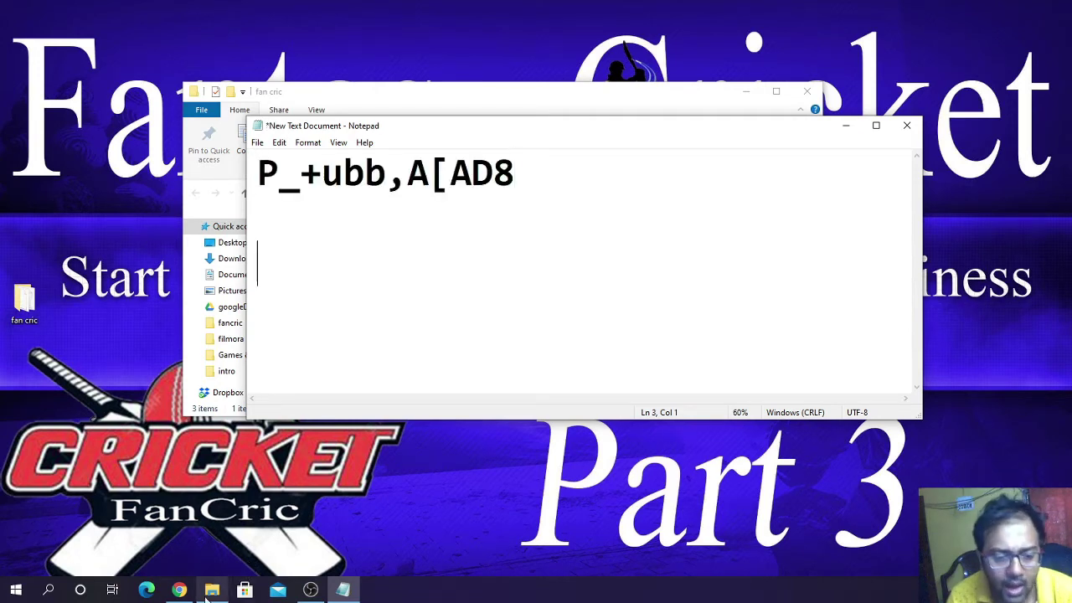
{"action": "left_click", "coordinate": [188, 595]}
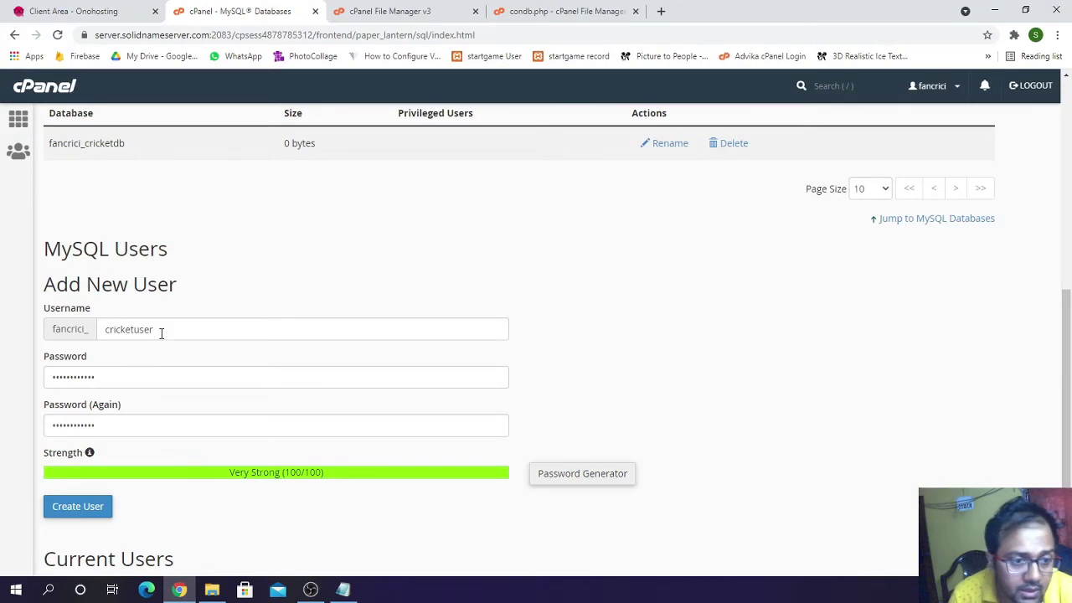
Create the MySQL user fancrici_cricketuser and dismiss Chrome's save-password prompt
{"action": "scroll", "coordinate": [226, 423], "scroll_direction": "down", "scroll_amount": 2}
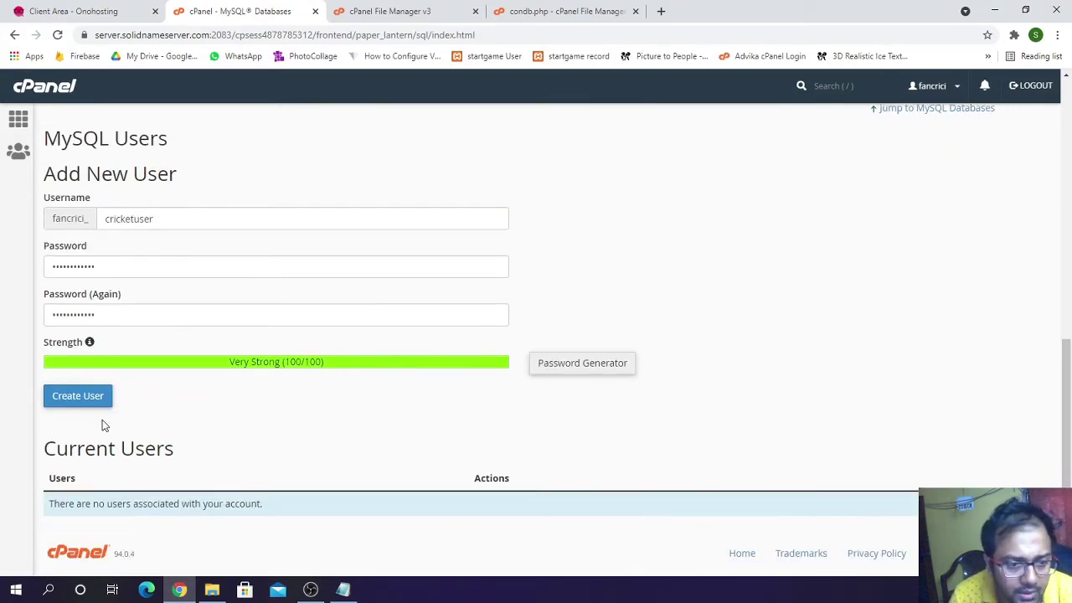
{"action": "left_click", "coordinate": [84, 401]}
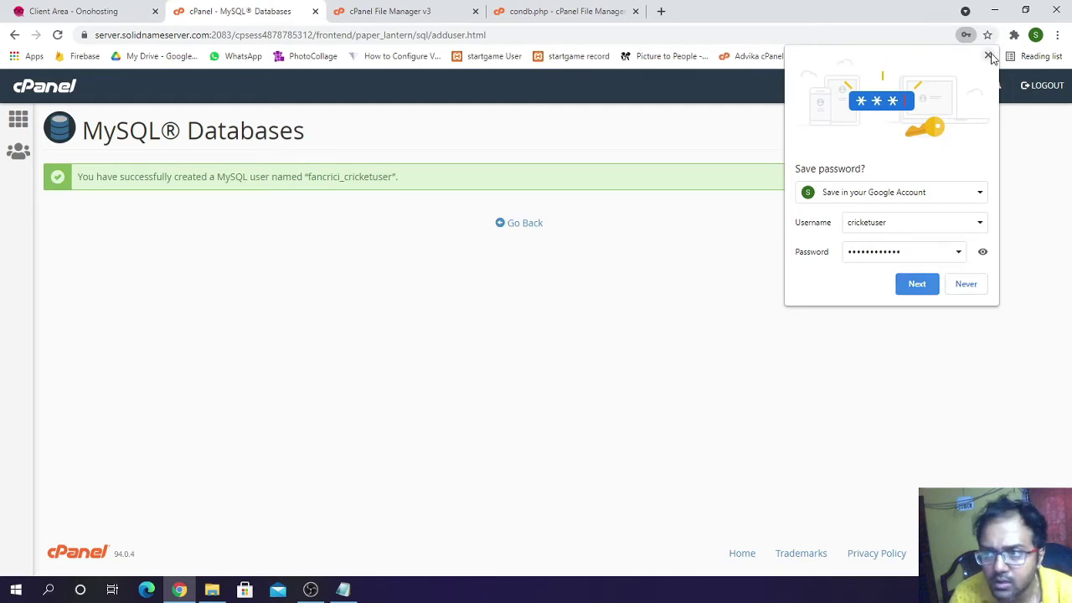
{"action": "left_click", "coordinate": [988, 55]}
{"action": "left_click", "coordinate": [520, 227]}
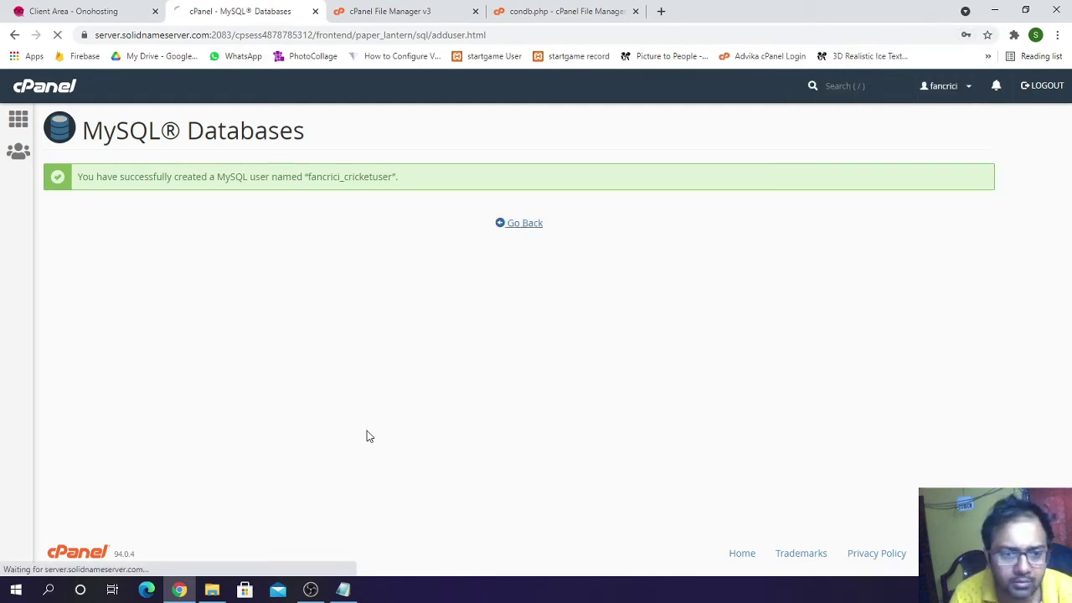
Copy the database name fancrici_cricketdb into the Notepad note
{"action": "scroll", "coordinate": [302, 419], "scroll_direction": "down", "scroll_amount": 2}
{"action": "scroll", "coordinate": [291, 427], "scroll_direction": "down", "scroll_amount": 7}
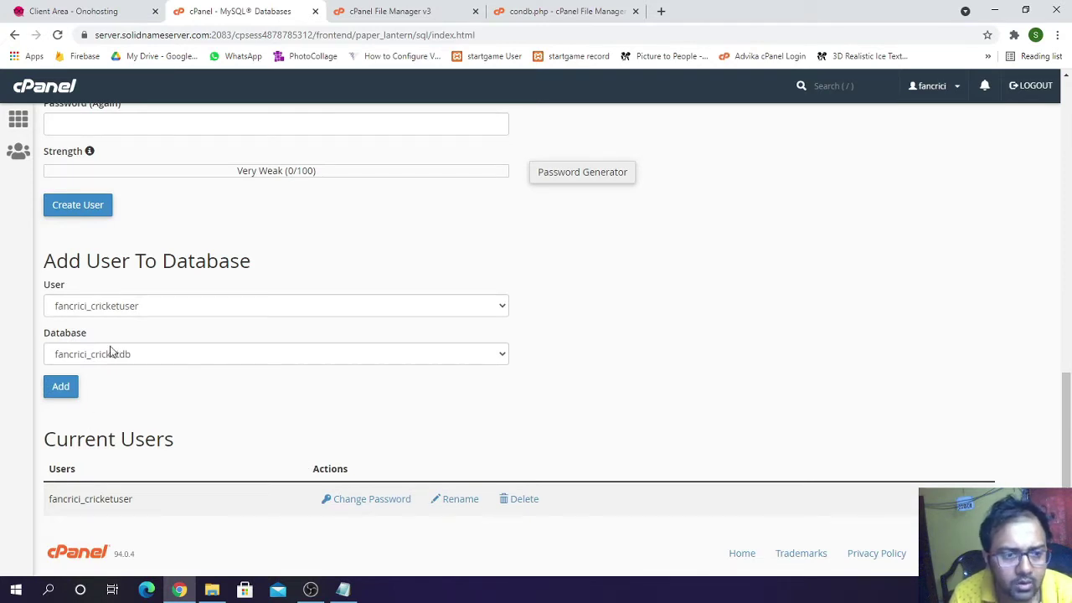
{"action": "scroll", "coordinate": [134, 393], "scroll_direction": "up", "scroll_amount": 2}
{"action": "scroll", "coordinate": [182, 470], "scroll_direction": "down", "scroll_amount": 2}
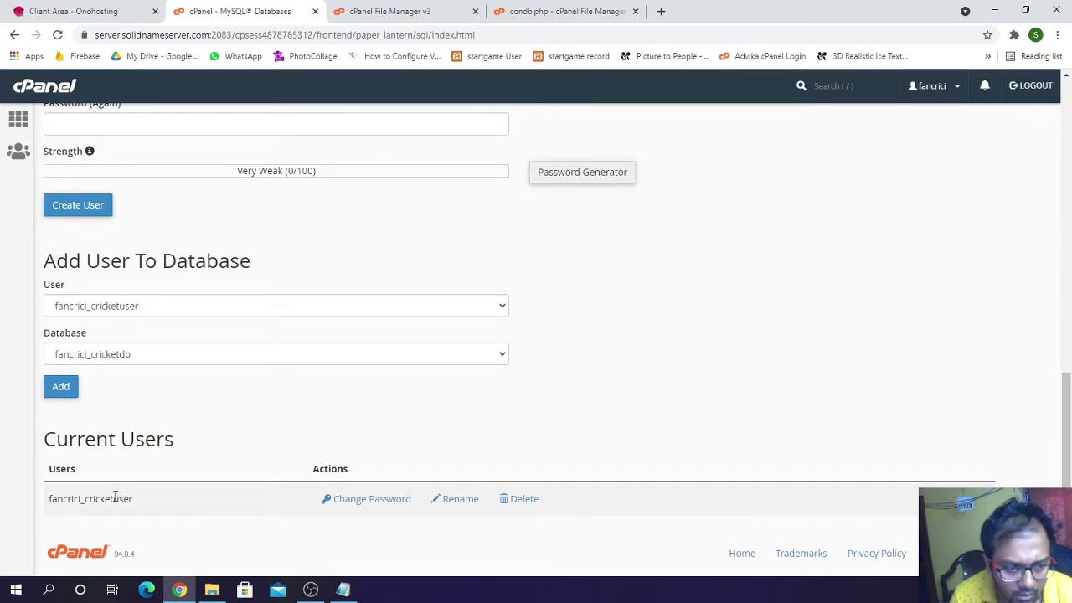
{"action": "scroll", "coordinate": [179, 454], "scroll_direction": "up", "scroll_amount": 3}
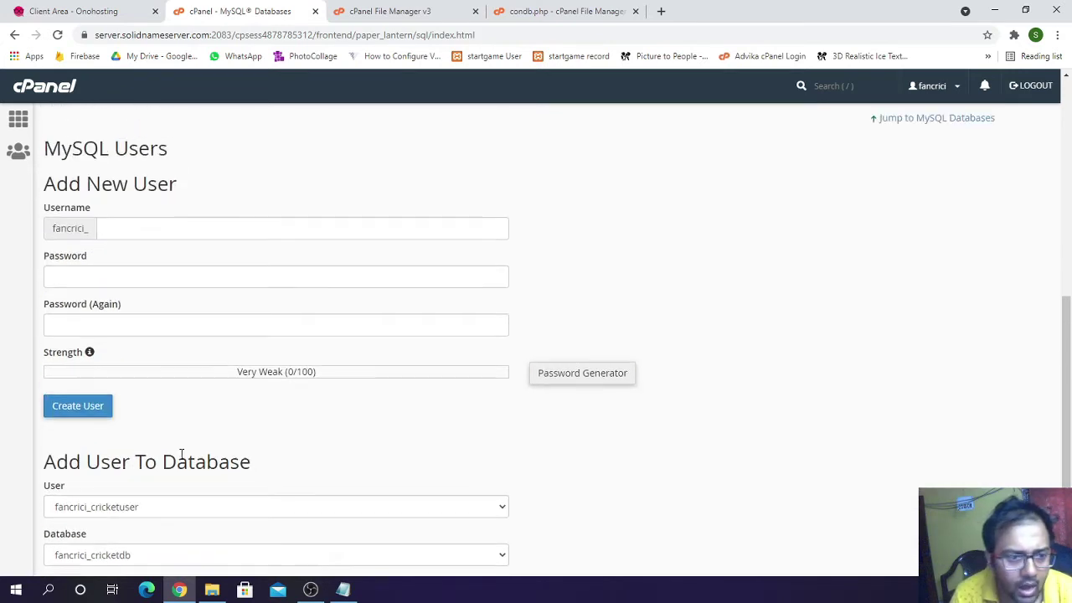
{"action": "scroll", "coordinate": [181, 454], "scroll_direction": "up", "scroll_amount": 6}
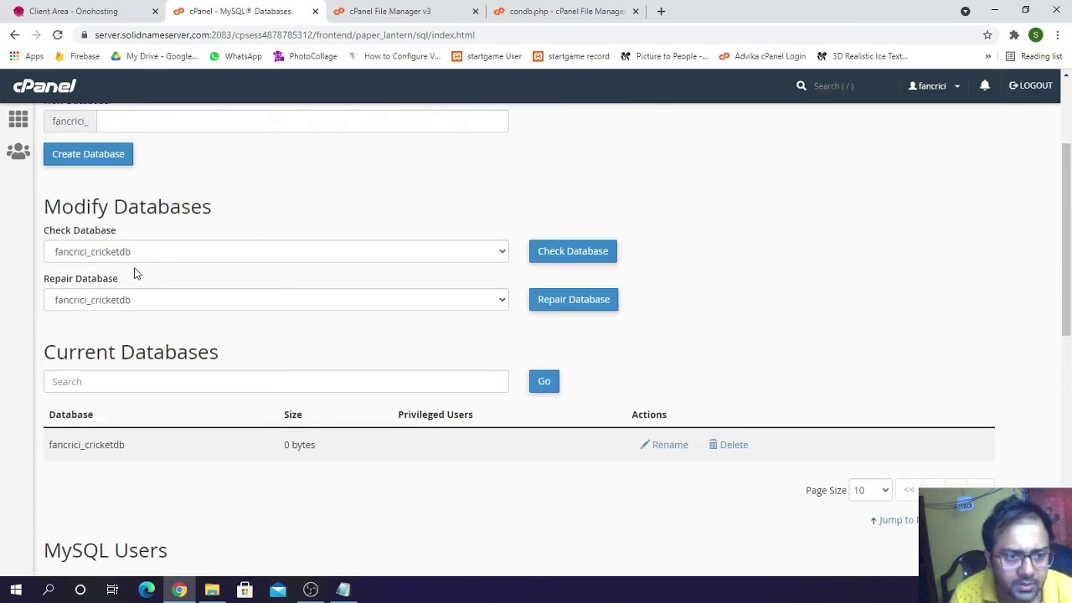
{"action": "scroll", "coordinate": [175, 389], "scroll_direction": "down", "scroll_amount": 3}
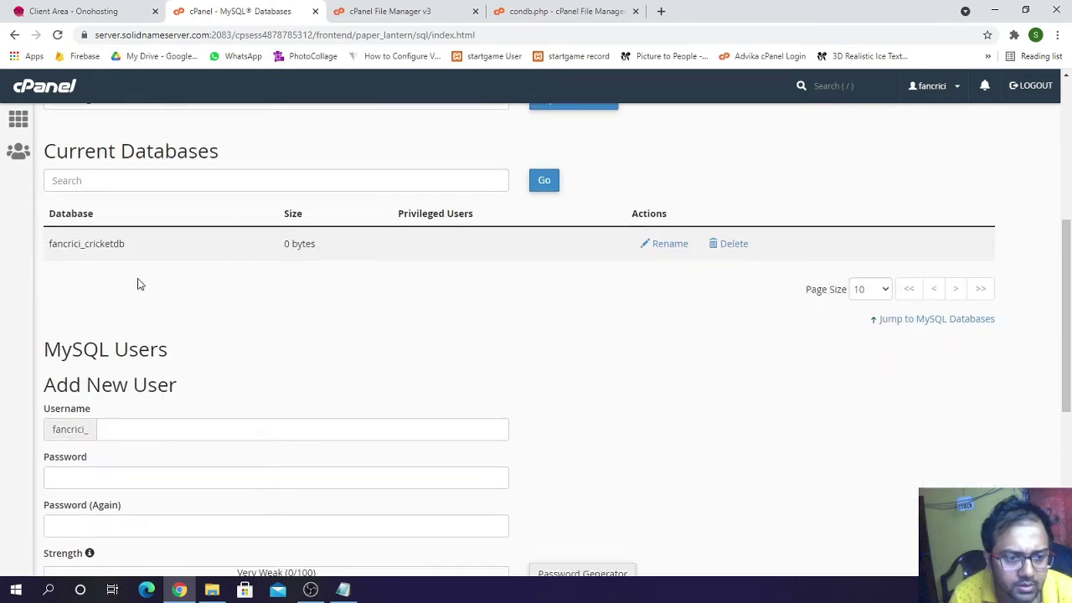
{"action": "left_click_drag", "start_coordinate": [132, 248], "coordinate": [47, 252]}
{"action": "key", "text": "ctrl+c"}
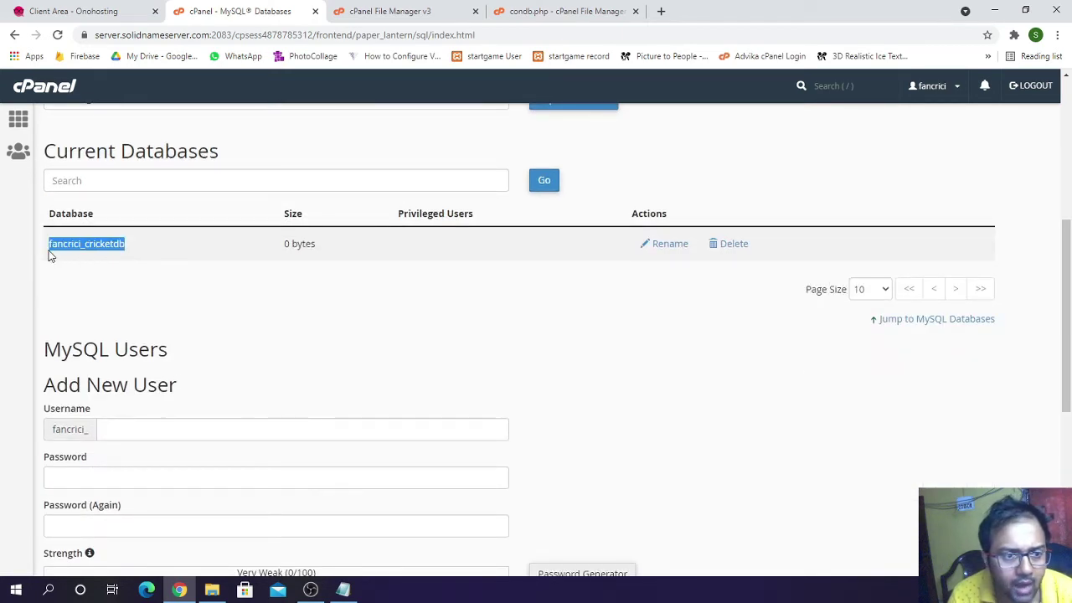
{"action": "left_click", "coordinate": [343, 590]}
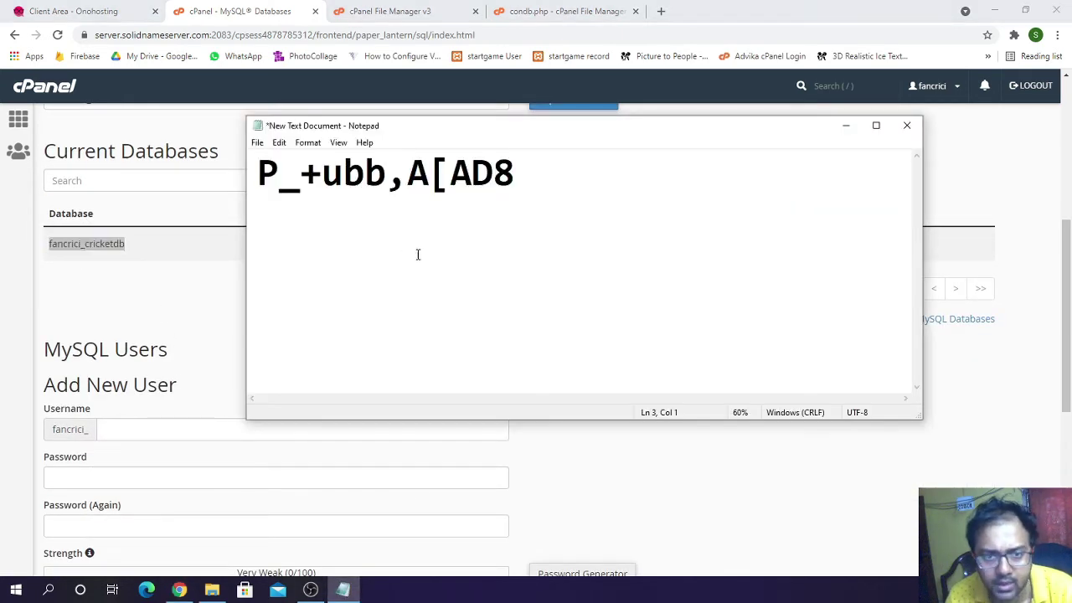
{"action": "key", "text": "ctrl+v"}
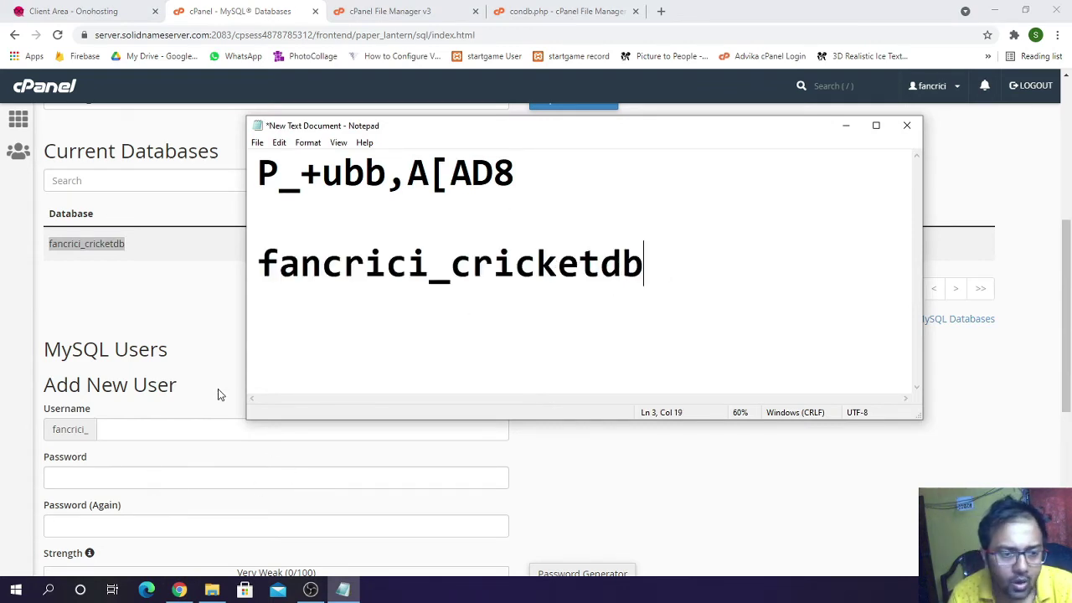
Add the user name fancrici_cricketuser on a new line in the note
{"action": "scroll", "coordinate": [226, 419], "scroll_direction": "down", "scroll_amount": 3}
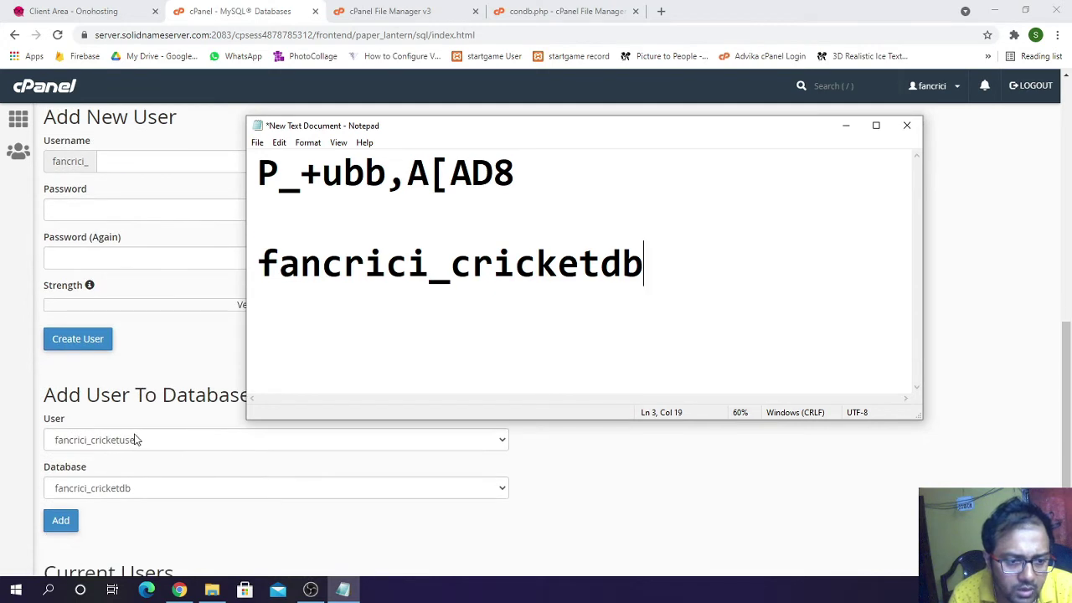
{"action": "left_click", "coordinate": [137, 440]}
{"action": "left_click", "coordinate": [641, 400]}
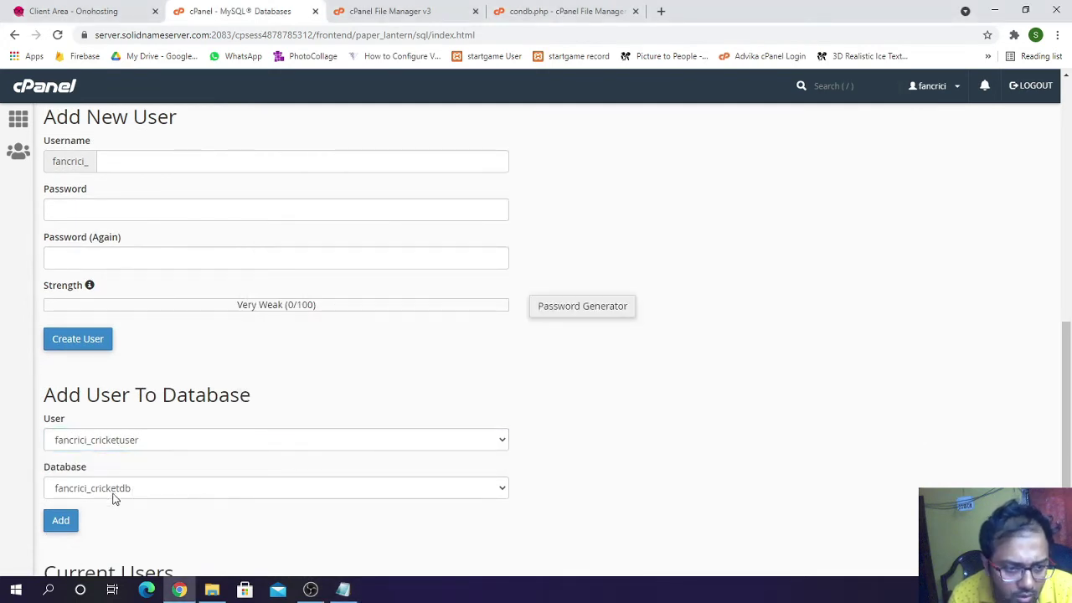
{"action": "scroll", "coordinate": [134, 498], "scroll_direction": "down", "scroll_amount": 2}
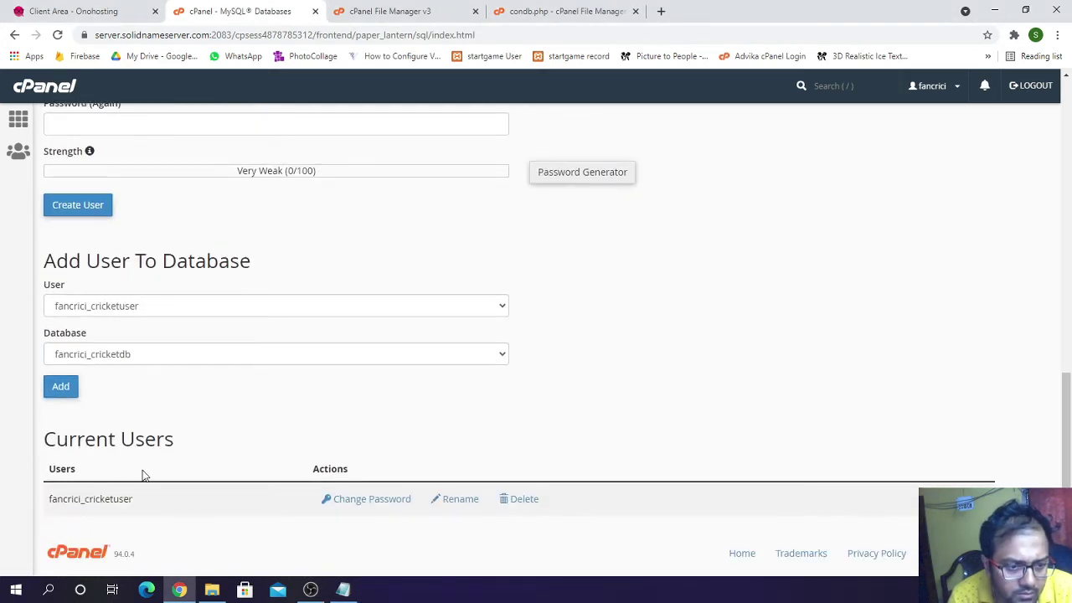
{"action": "left_click_drag", "start_coordinate": [132, 500], "coordinate": [50, 501]}
{"action": "key", "text": "ctrl+c"}
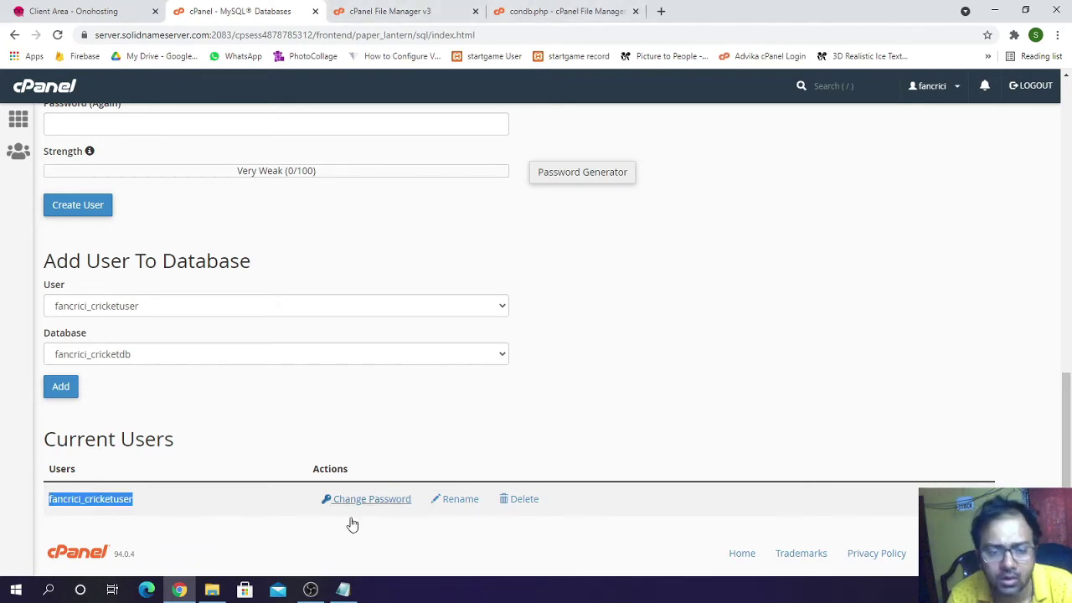
{"action": "left_click", "coordinate": [343, 590]}
{"action": "key", "text": "Return"}
{"action": "key", "text": "Return"}
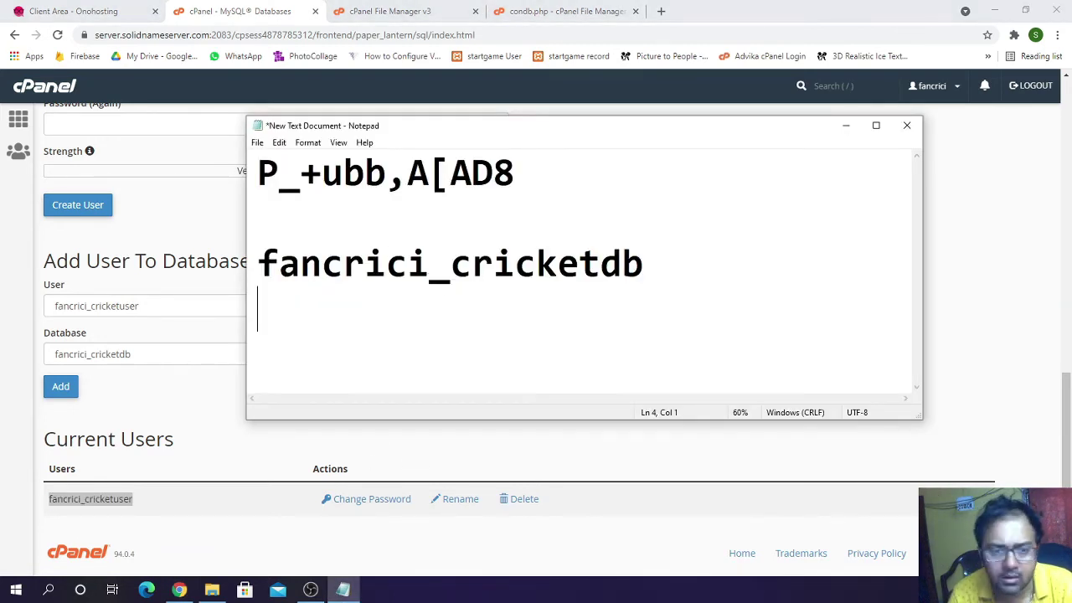
{"action": "key", "text": "ctrl+v"}
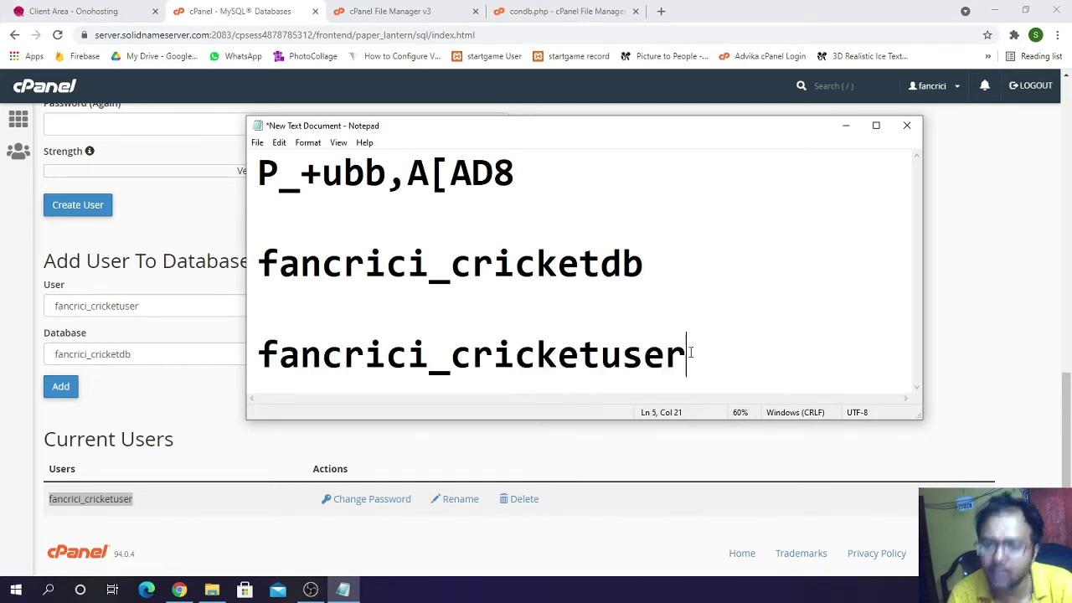
{"action": "left_click_drag", "start_coordinate": [691, 352], "coordinate": [274, 381]}
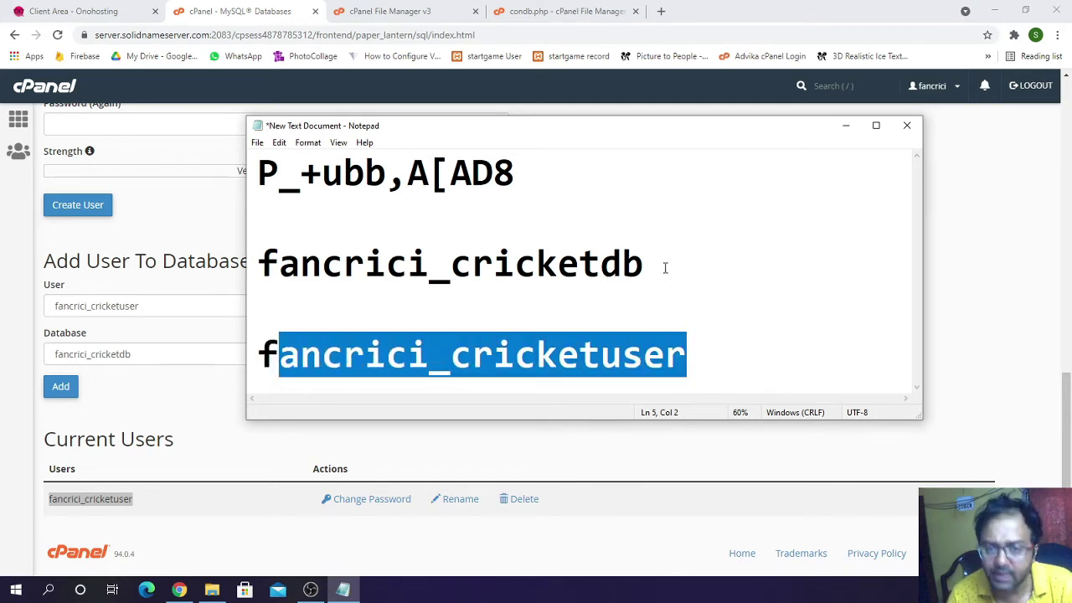
{"action": "left_click_drag", "start_coordinate": [271, 299], "coordinate": [278, 267]}
{"action": "left_click_drag", "start_coordinate": [555, 180], "coordinate": [278, 172]}
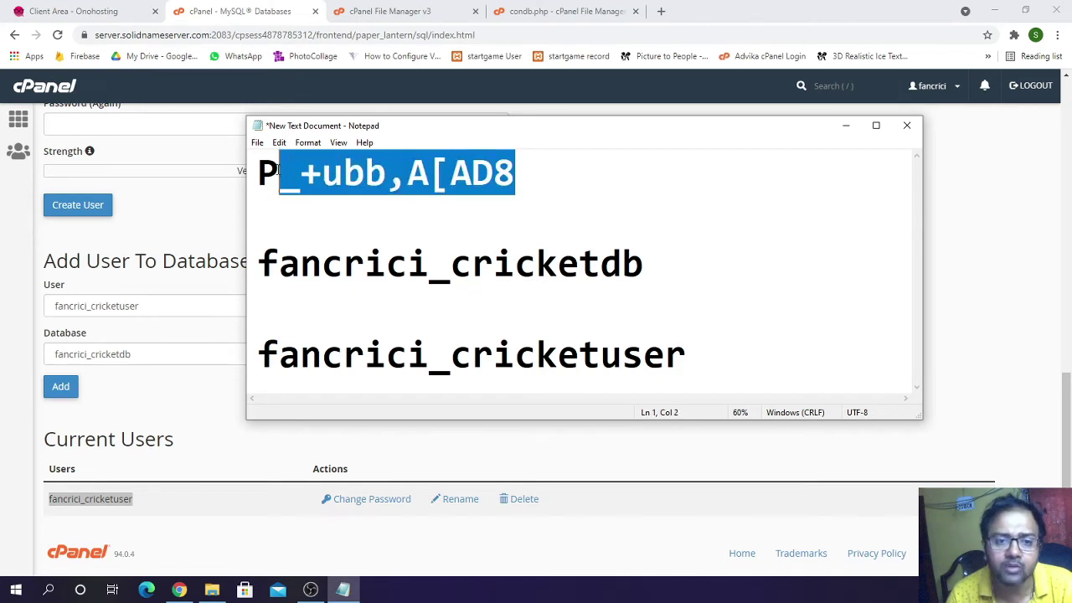
{"action": "left_click", "coordinate": [982, 280]}
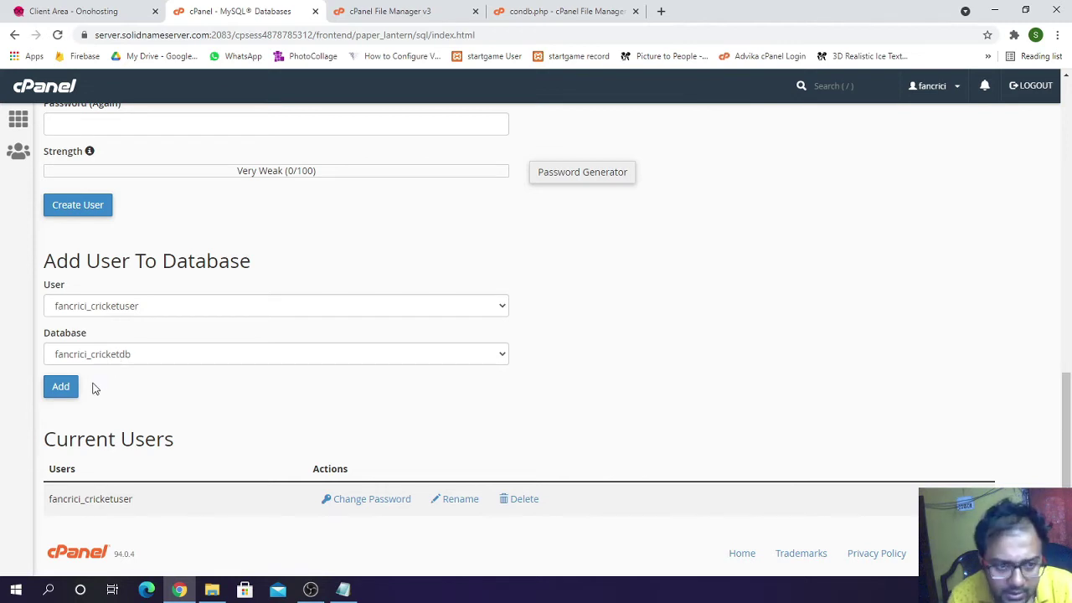
Add fancrici_cricketuser to fancrici_cricketdb with ALL PRIVILEGES and save the changes
{"action": "left_click", "coordinate": [62, 390]}
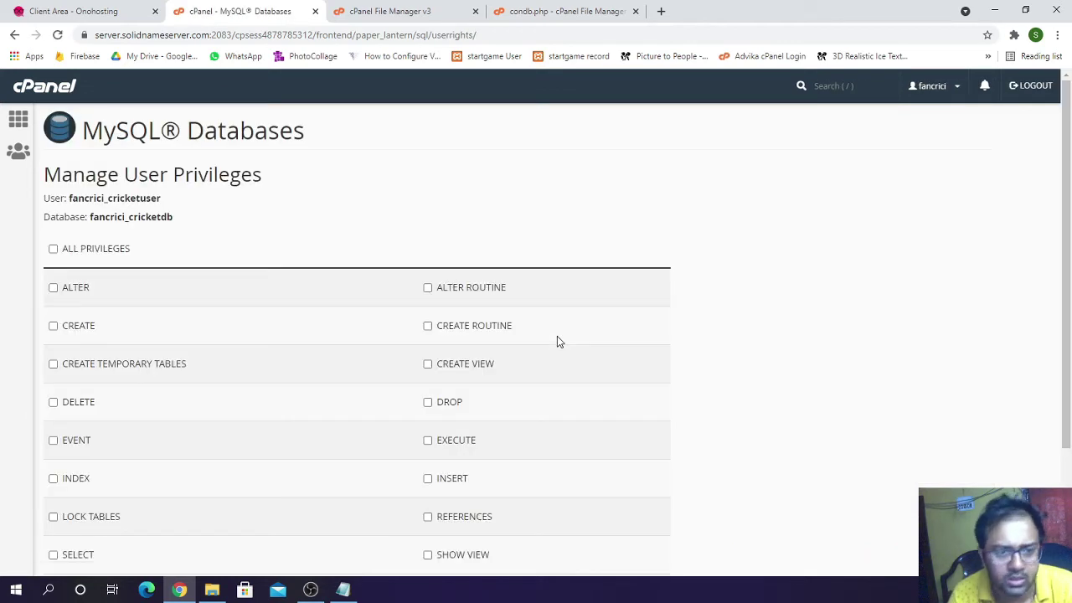
{"action": "left_click", "coordinate": [52, 250]}
{"action": "scroll", "coordinate": [380, 419], "scroll_direction": "down", "scroll_amount": 2}
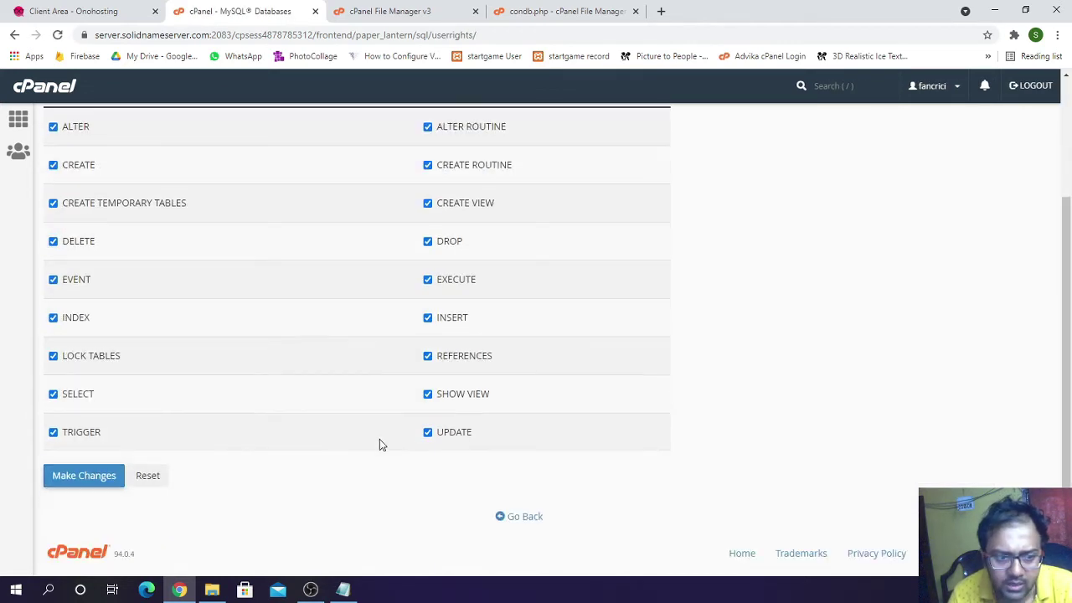
{"action": "left_click", "coordinate": [83, 477]}
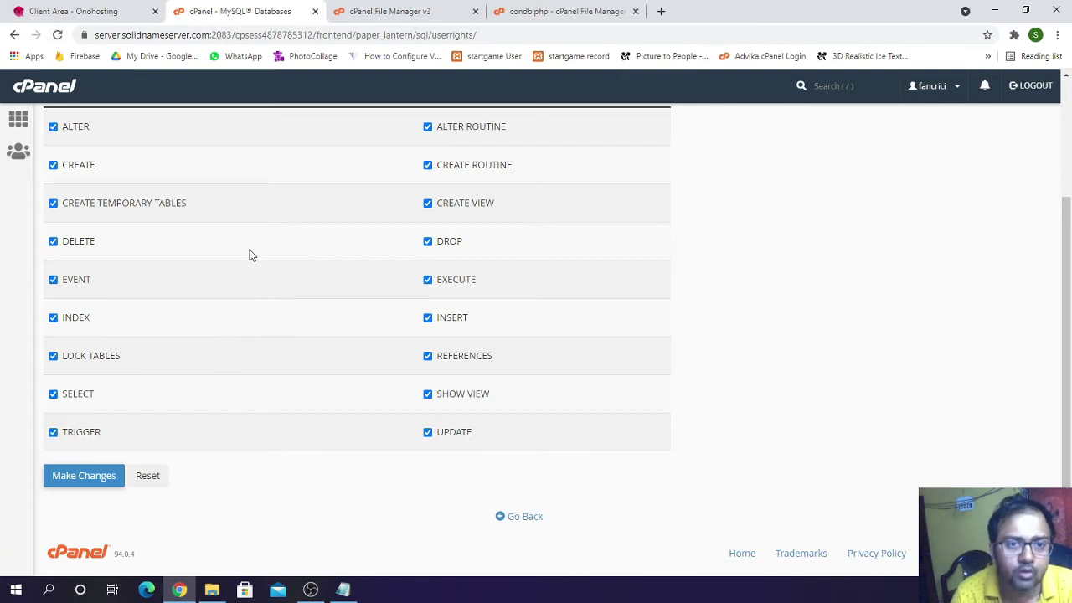
{"action": "scroll", "coordinate": [250, 254], "scroll_direction": "up", "scroll_amount": 2}
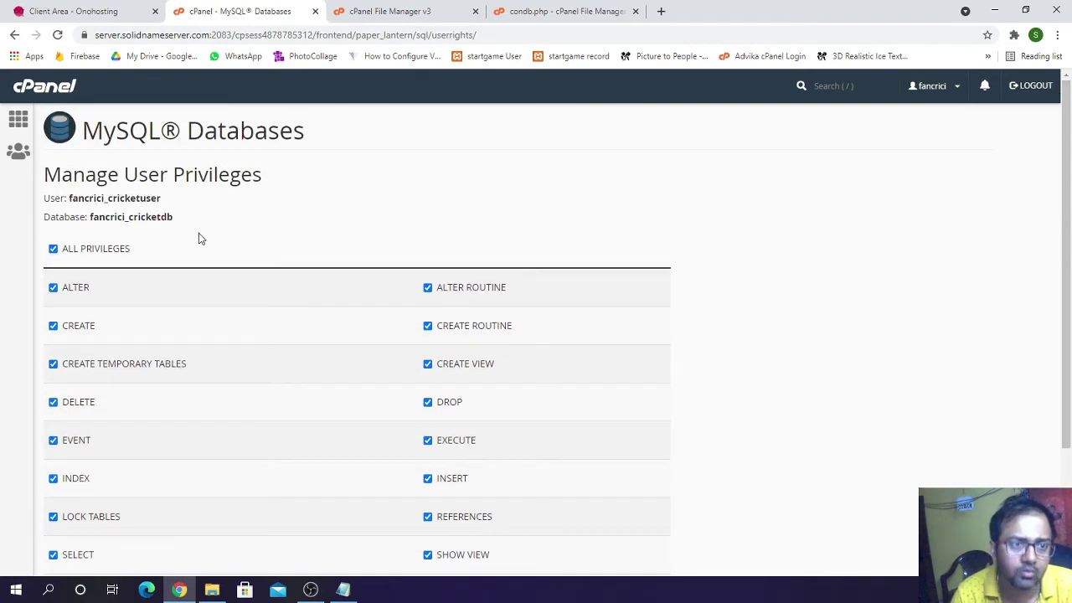
{"action": "left_click", "coordinate": [18, 119]}
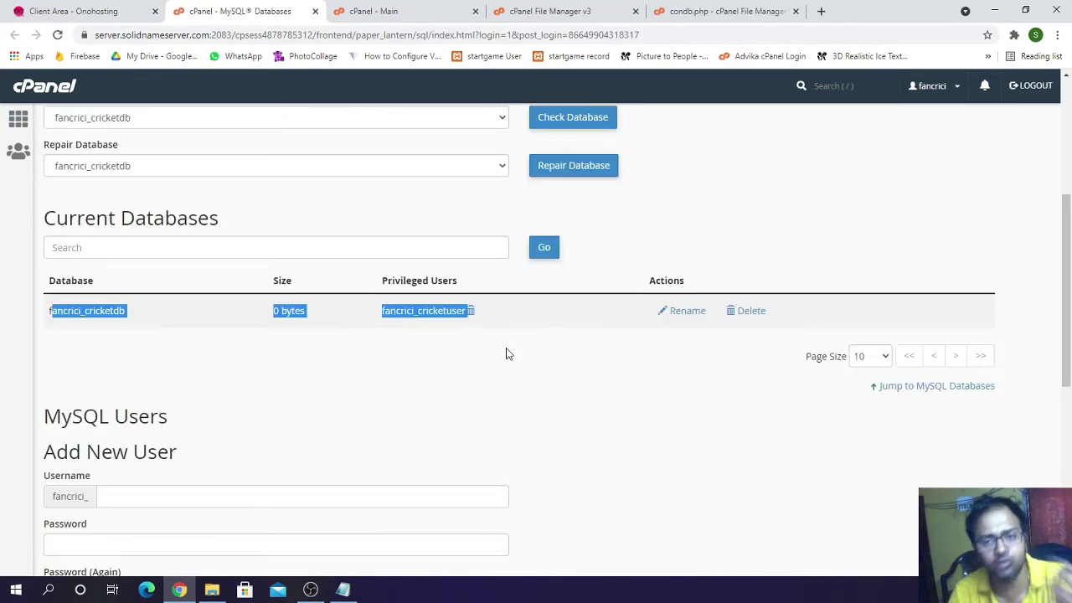
{"action": "scroll", "coordinate": [500, 375], "scroll_direction": "up", "scroll_amount": 4}
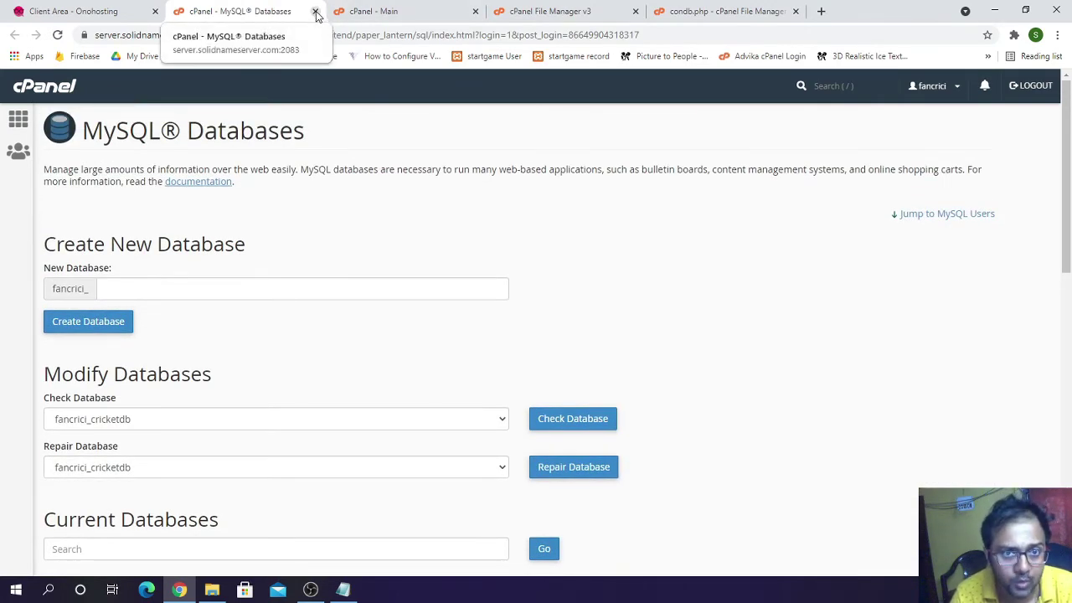
Open condb.php for editing in File Manager
{"action": "left_click", "coordinate": [316, 12]}
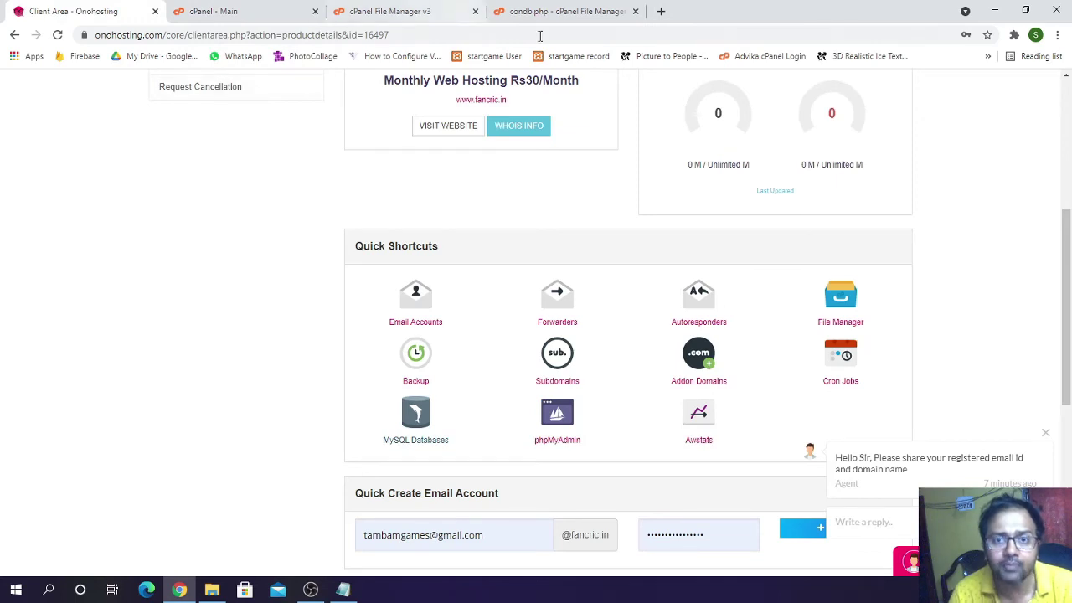
{"action": "scroll", "coordinate": [419, 308], "scroll_direction": "up", "scroll_amount": 1}
{"action": "left_click", "coordinate": [558, 13]}
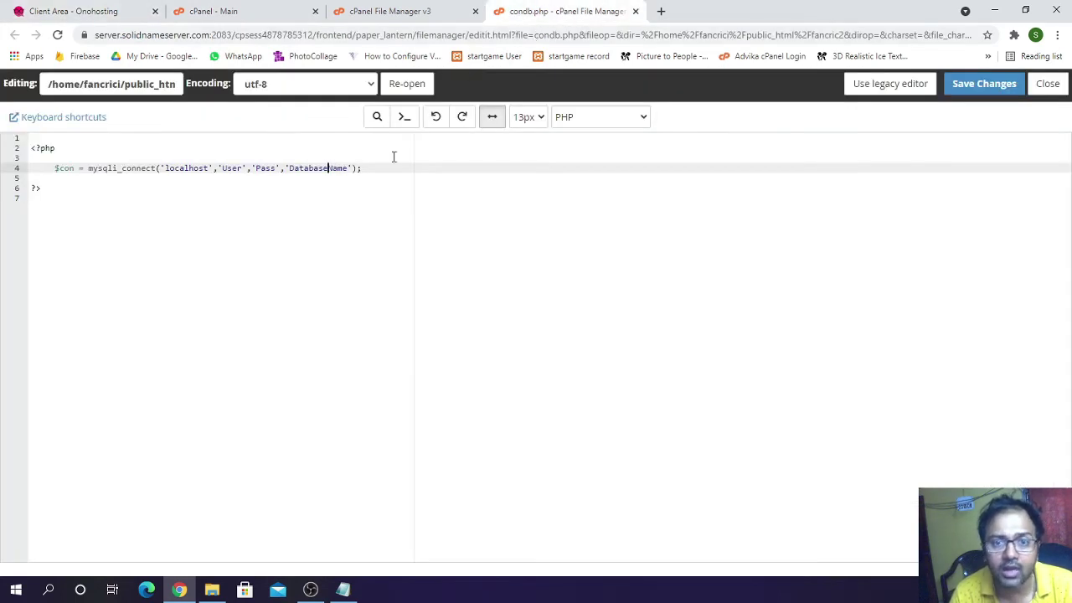
{"action": "left_click", "coordinate": [391, 13]}
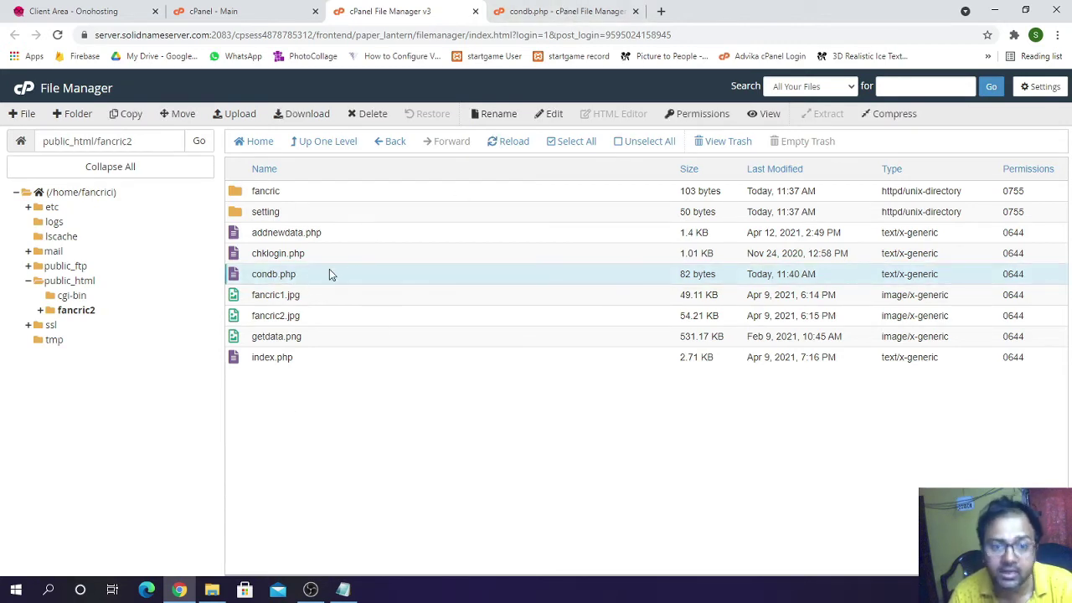
{"action": "left_click", "coordinate": [553, 117]}
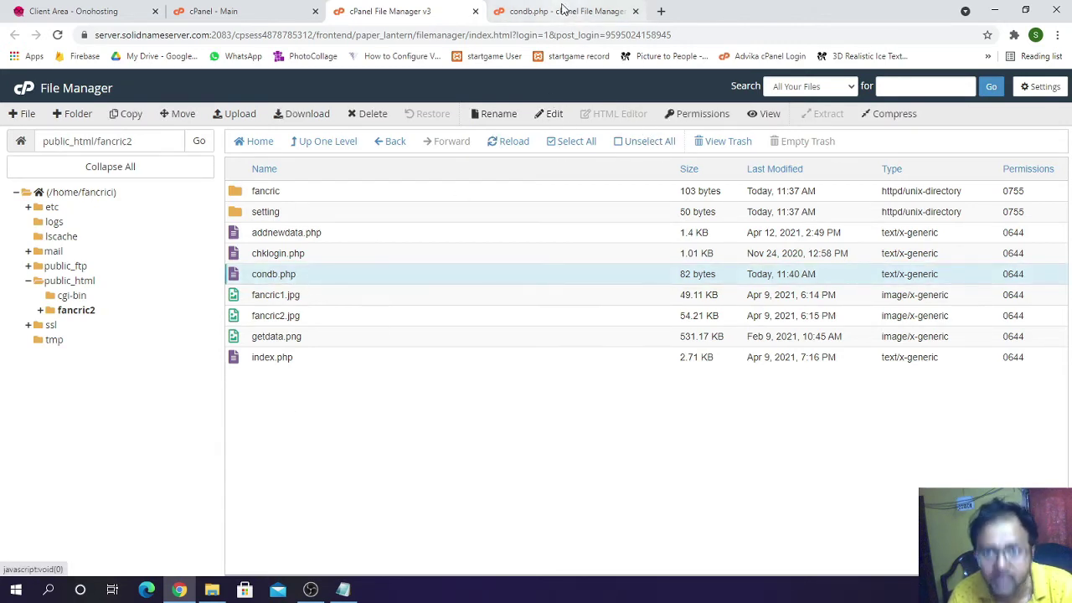
Replace the 'Pass' placeholder in mysqli_connect with the saved generated password
{"action": "left_click", "coordinate": [344, 590]}
{"action": "left_click_drag", "start_coordinate": [543, 90], "coordinate": [642, 254]}
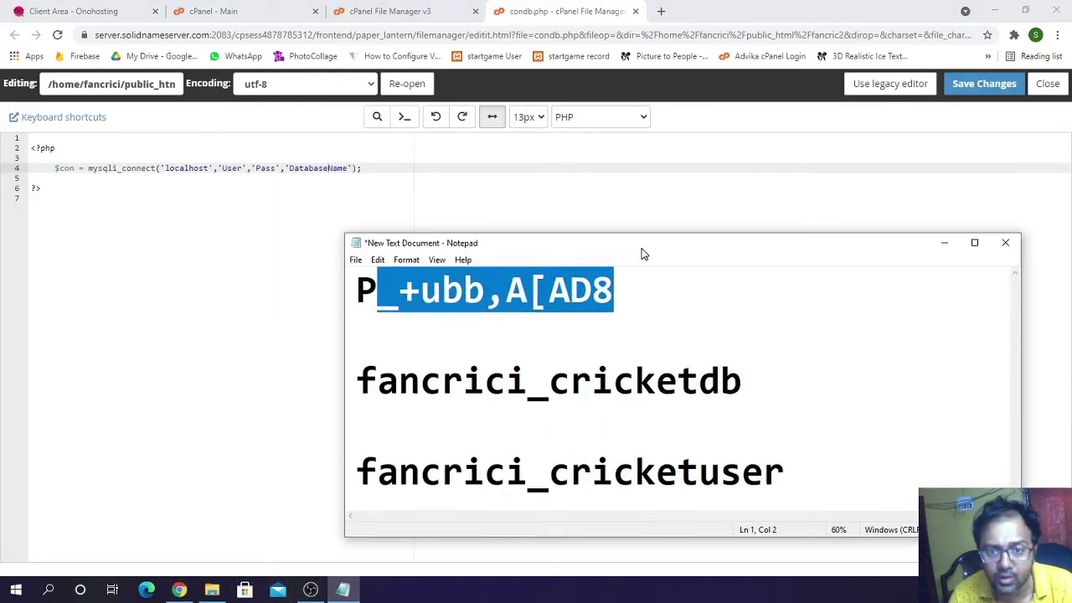
{"action": "left_click_drag", "start_coordinate": [622, 290], "coordinate": [362, 289]}
{"action": "key", "text": "ctrl+c"}
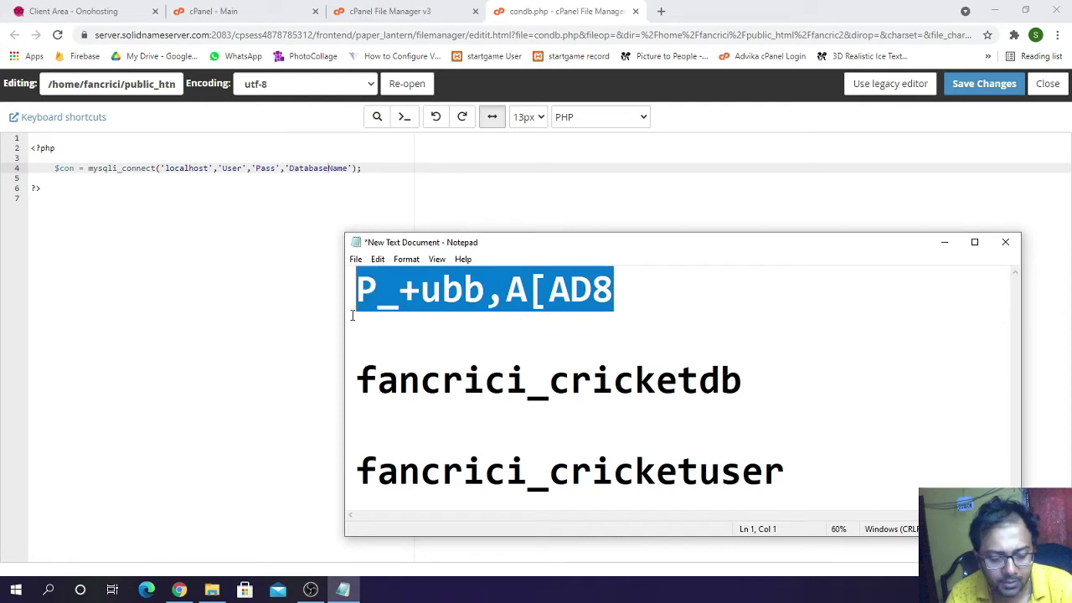
{"action": "left_click", "coordinate": [278, 168]}
{"action": "key", "text": "BackSpace"}
{"action": "key", "text": "BackSpace"}
{"action": "key", "text": "BackSpace"}
{"action": "key", "text": "BackSpace"}
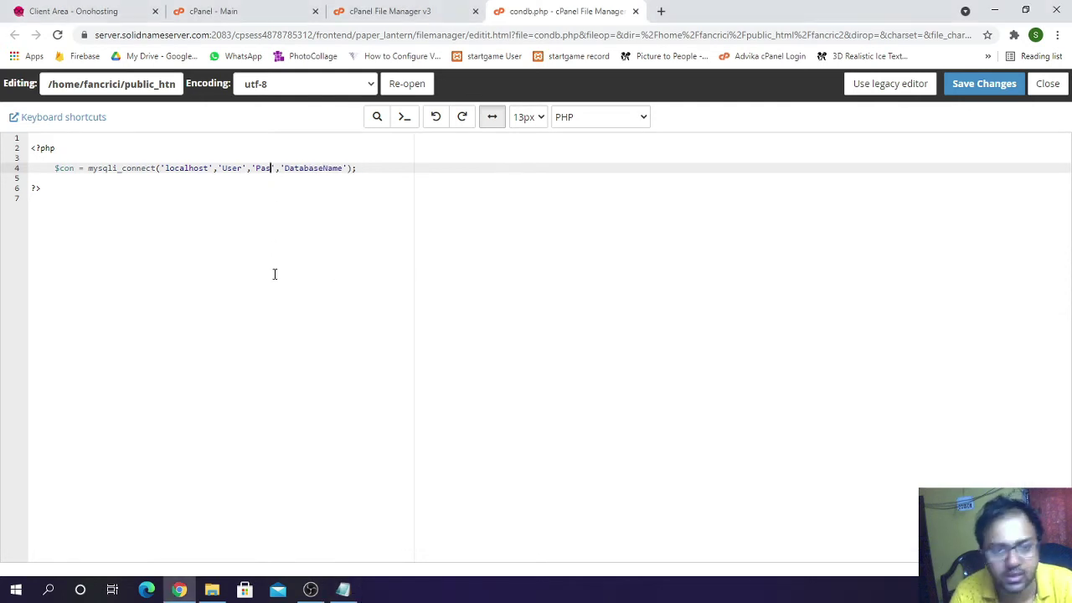
{"action": "key", "text": "ctrl+v"}
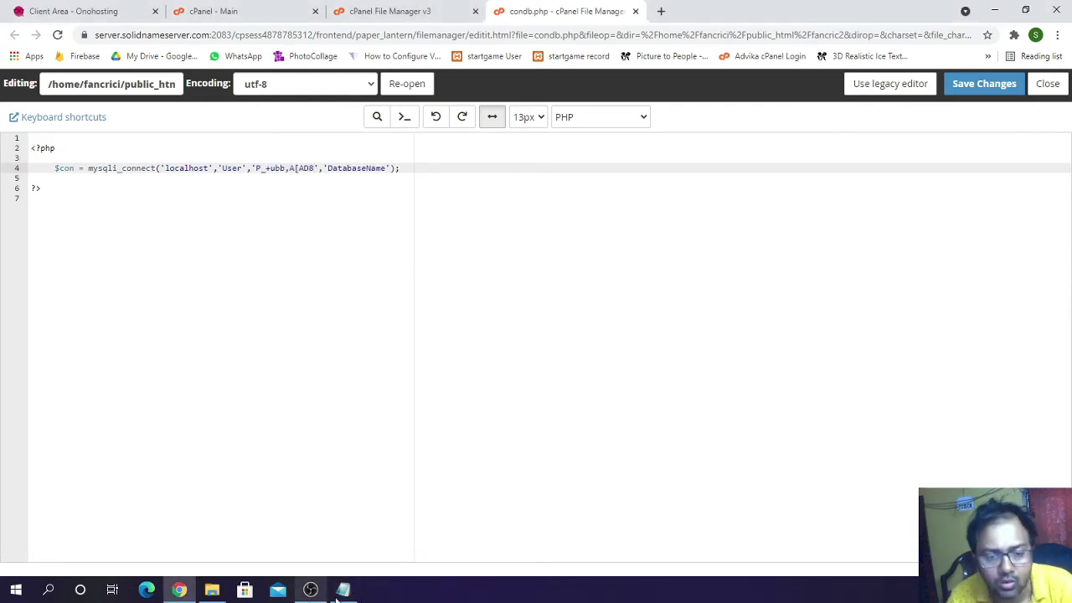
Replace the 'DatabaseName' placeholder with fancrici_cricketdb
{"action": "left_click", "coordinate": [343, 589]}
{"action": "left_click_drag", "start_coordinate": [743, 381], "coordinate": [359, 385]}
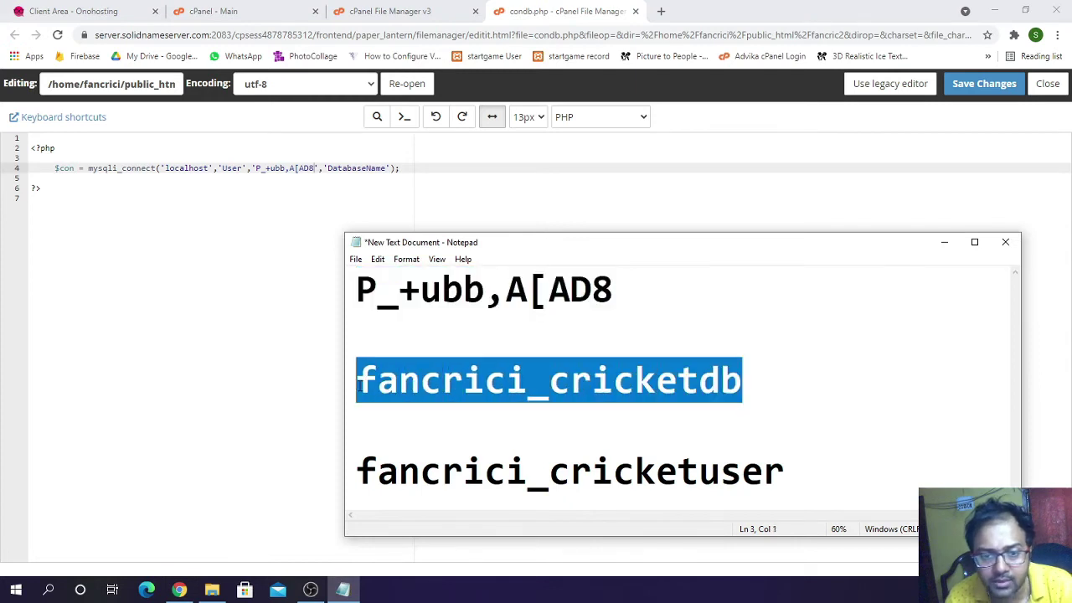
{"action": "key", "text": "ctrl+c"}
{"action": "double_click", "coordinate": [356, 168]}
{"action": "key", "text": "ctrl+v"}
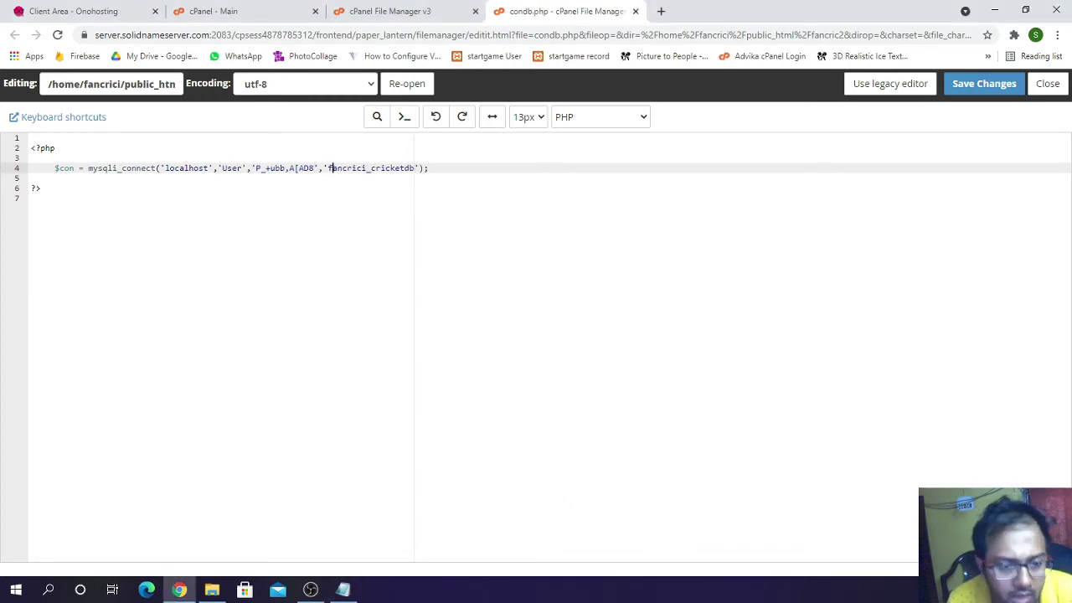
Replace the 'User' placeholder with fancrici_cricketuser and save condb.php
{"action": "left_click", "coordinate": [344, 590]}
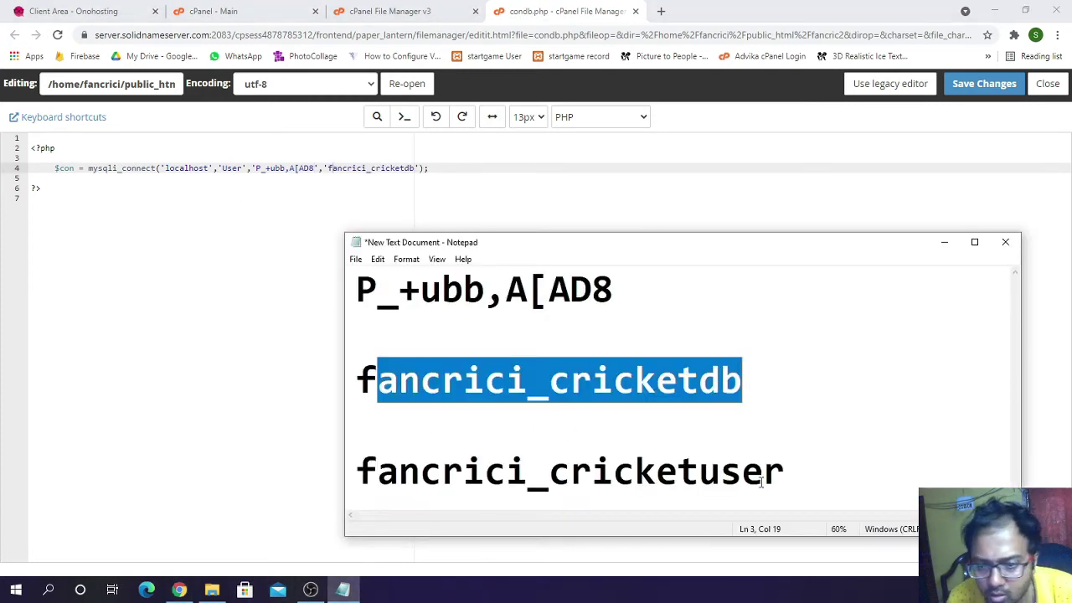
{"action": "left_click_drag", "start_coordinate": [789, 482], "coordinate": [365, 490]}
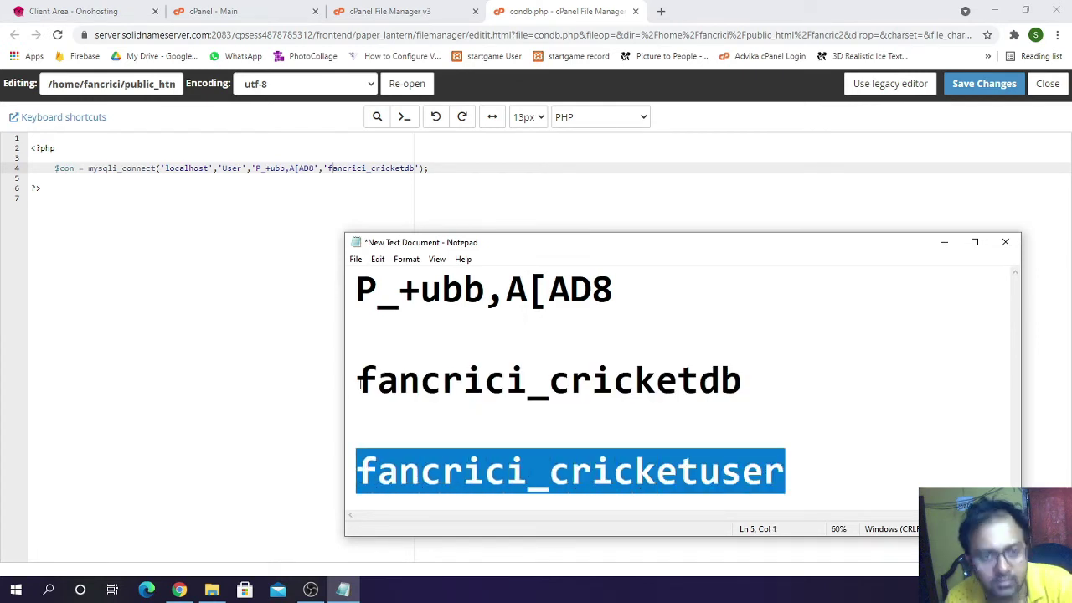
{"action": "left_click", "coordinate": [240, 167]}
{"action": "key", "text": "BackSpace"}
{"action": "key", "text": "BackSpace"}
{"action": "key", "text": "BackSpace"}
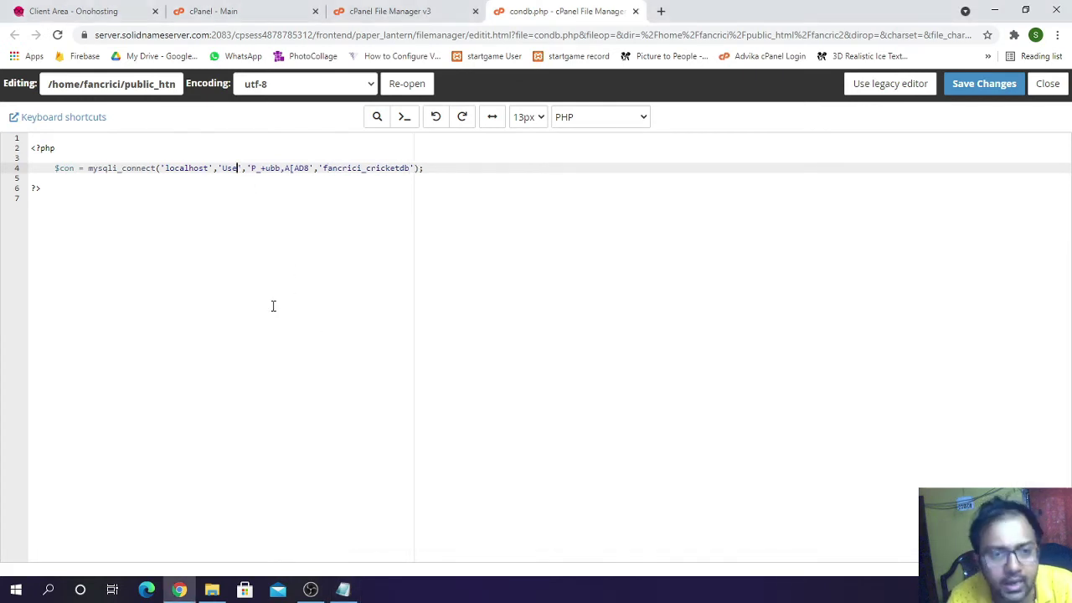
{"action": "key", "text": "BackSpace"}
{"action": "key", "text": "ctrl+v"}
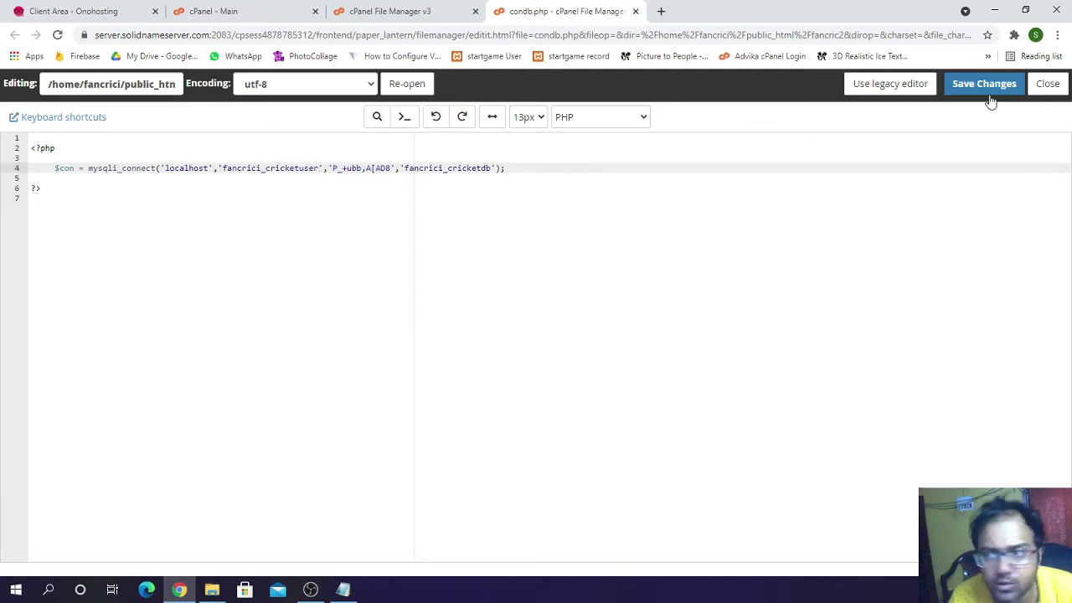
{"action": "left_click", "coordinate": [986, 93]}
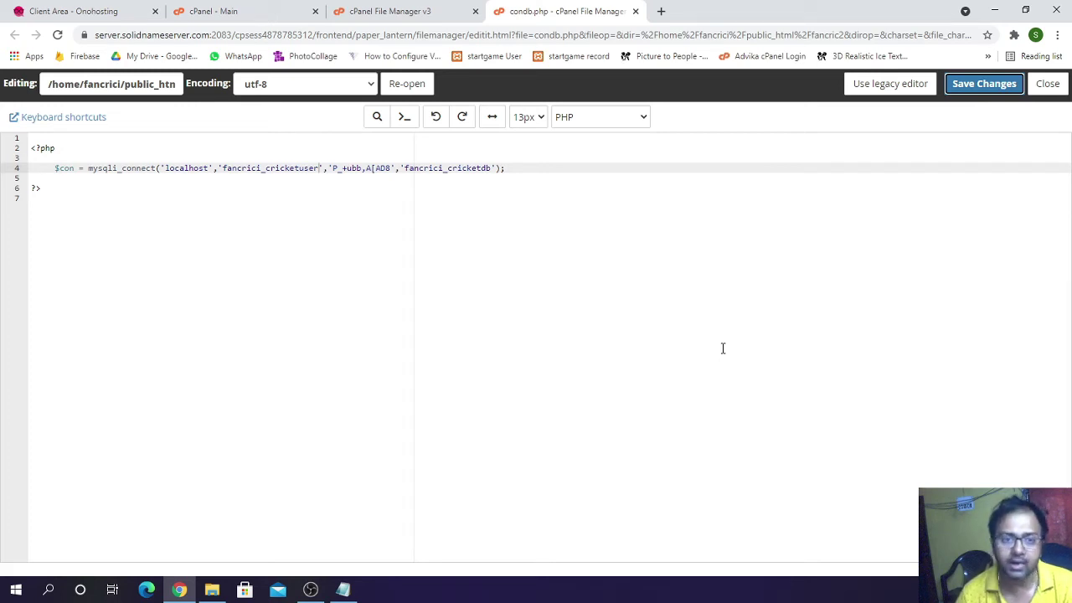
Load fancric.in in a new browser tab
{"action": "left_click", "coordinate": [661, 11]}
{"action": "type", "text": "cric.in"}
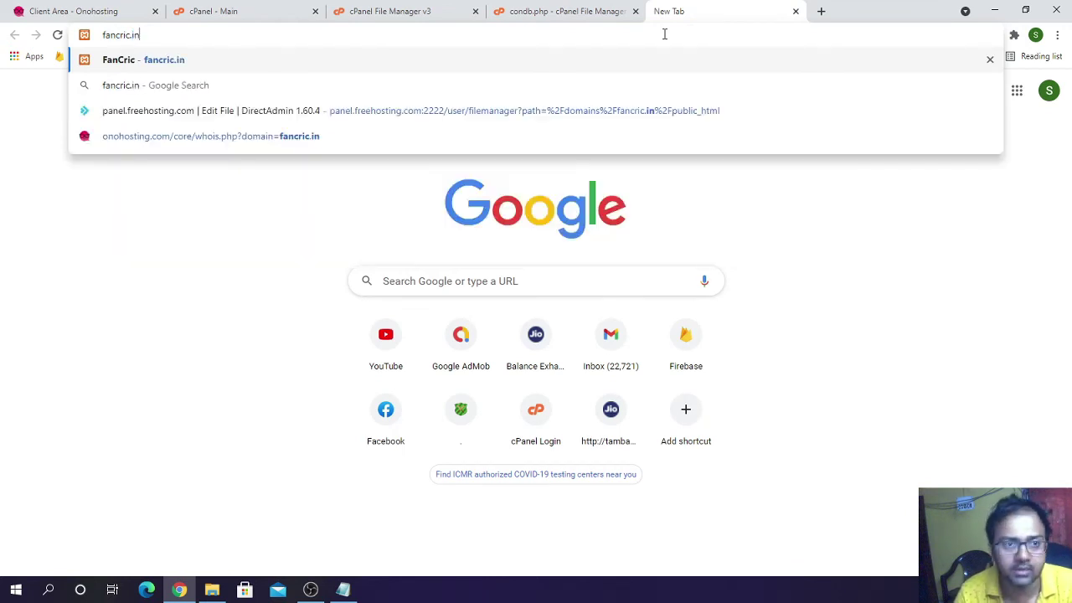
{"action": "key", "text": "Return"}
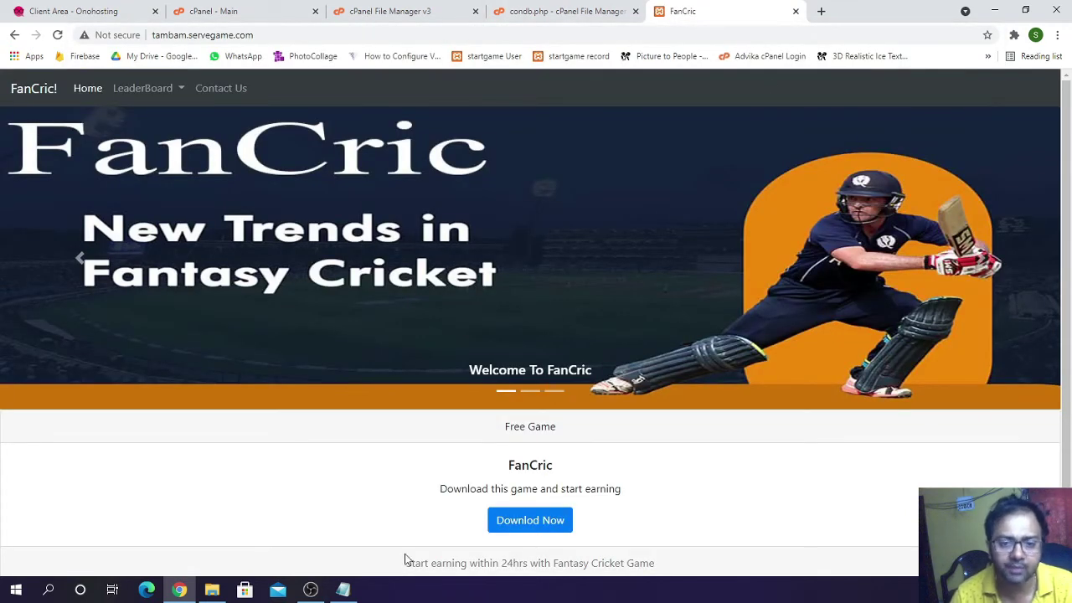
Open the fancric folder in File Manager and check fancric_23_1.apk is there
{"action": "left_click", "coordinate": [401, 11]}
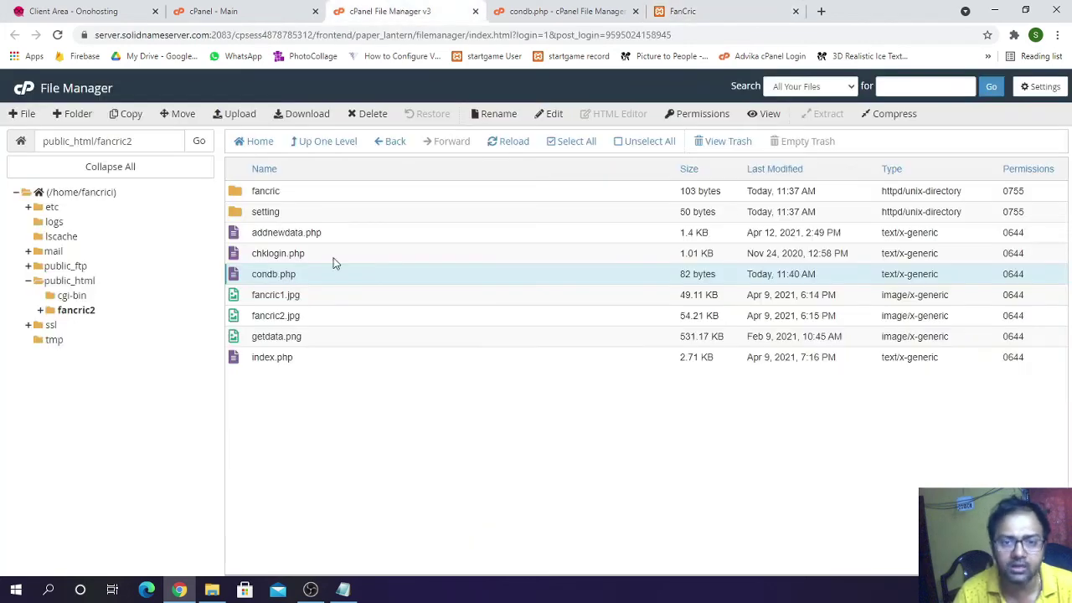
{"action": "double_click", "coordinate": [288, 196]}
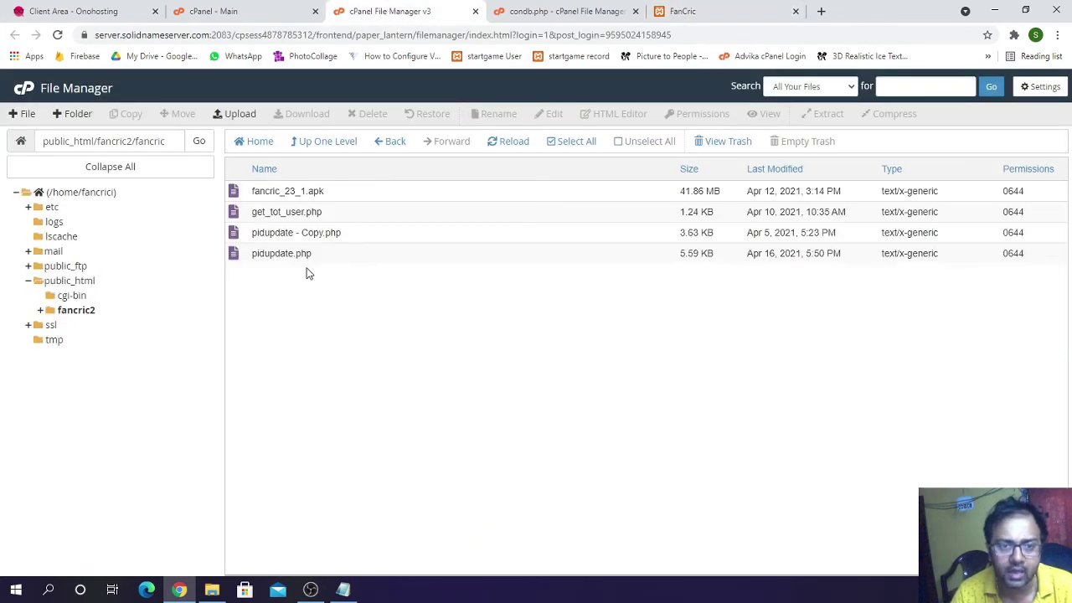
{"action": "left_click", "coordinate": [274, 193]}
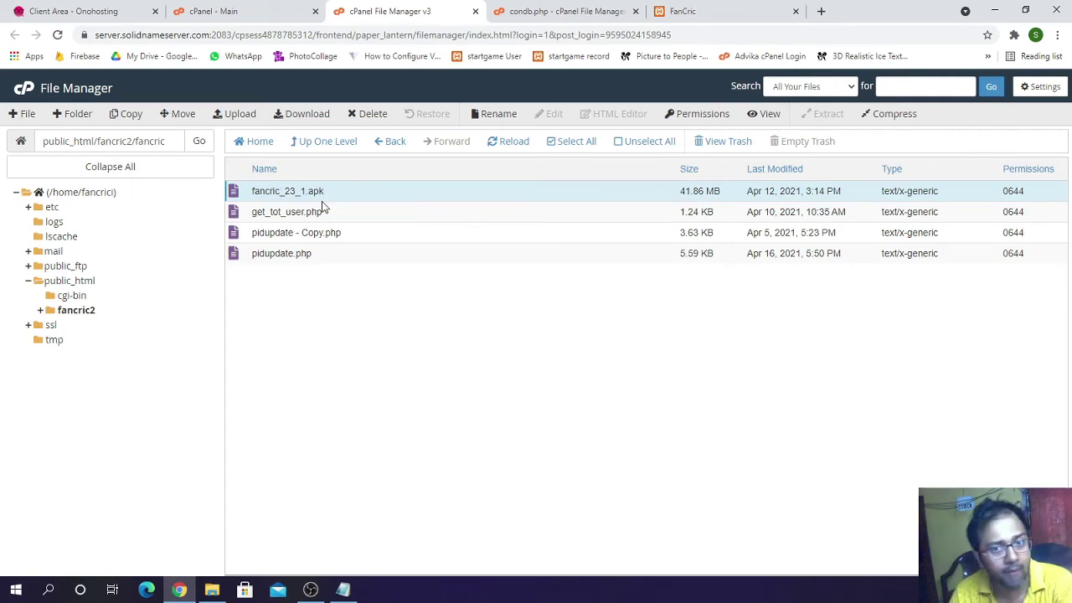
{"action": "left_click", "coordinate": [277, 191]}
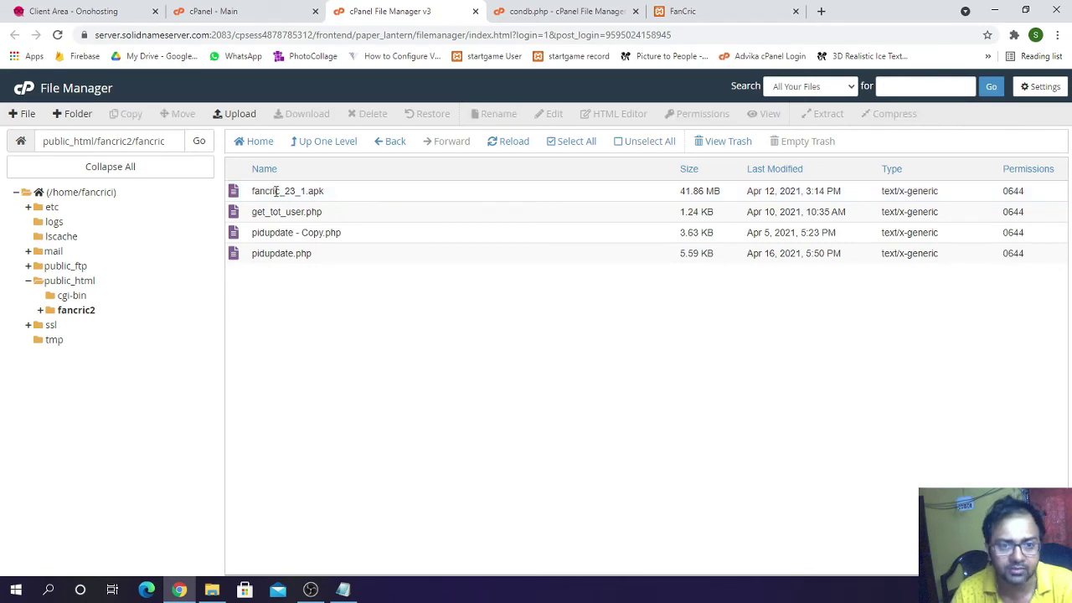
{"action": "left_click", "coordinate": [276, 192]}
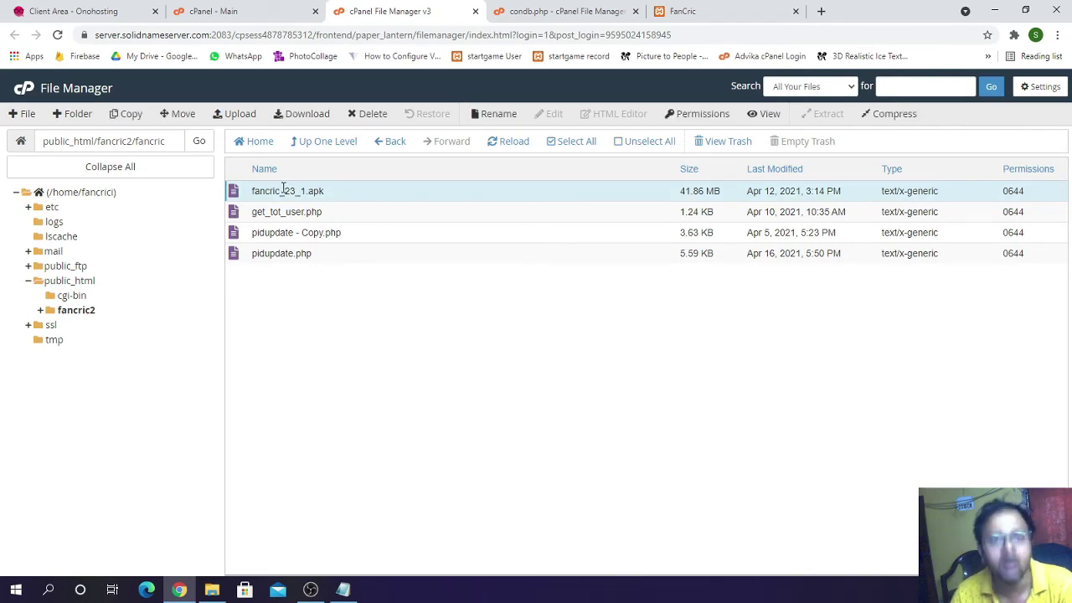
{"action": "left_click", "coordinate": [360, 199]}
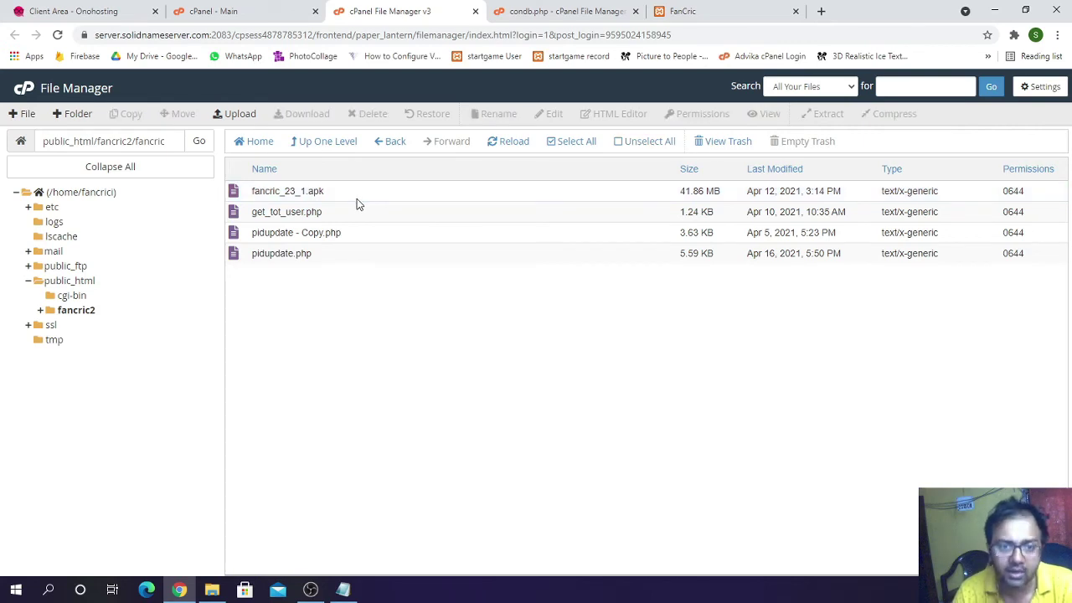
Download the FanCric app from the live homepage's Download Now link
{"action": "left_click", "coordinate": [670, 11]}
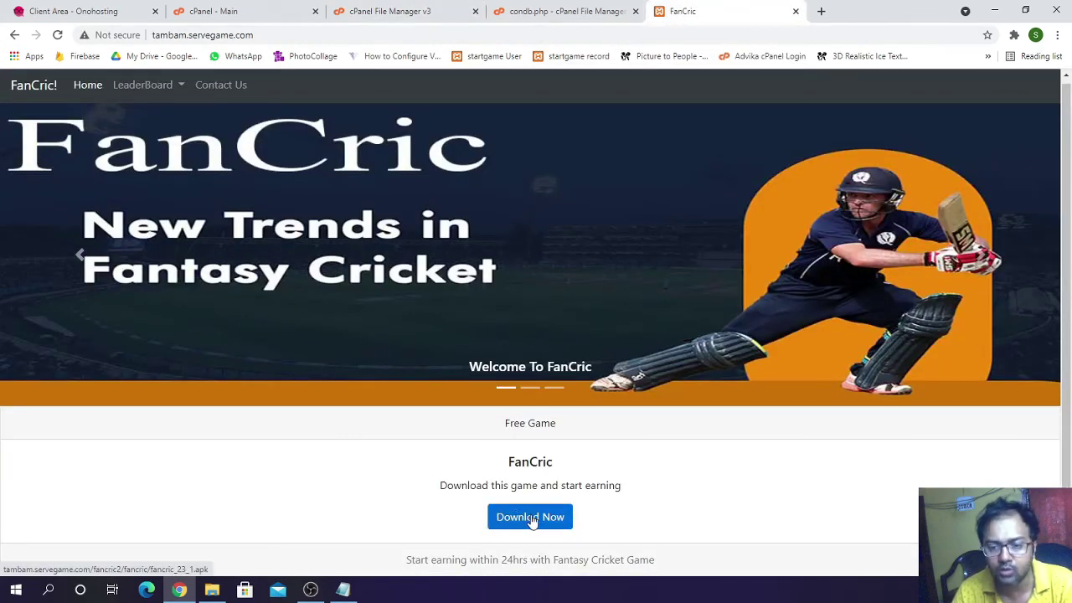
{"action": "left_click", "coordinate": [529, 522]}
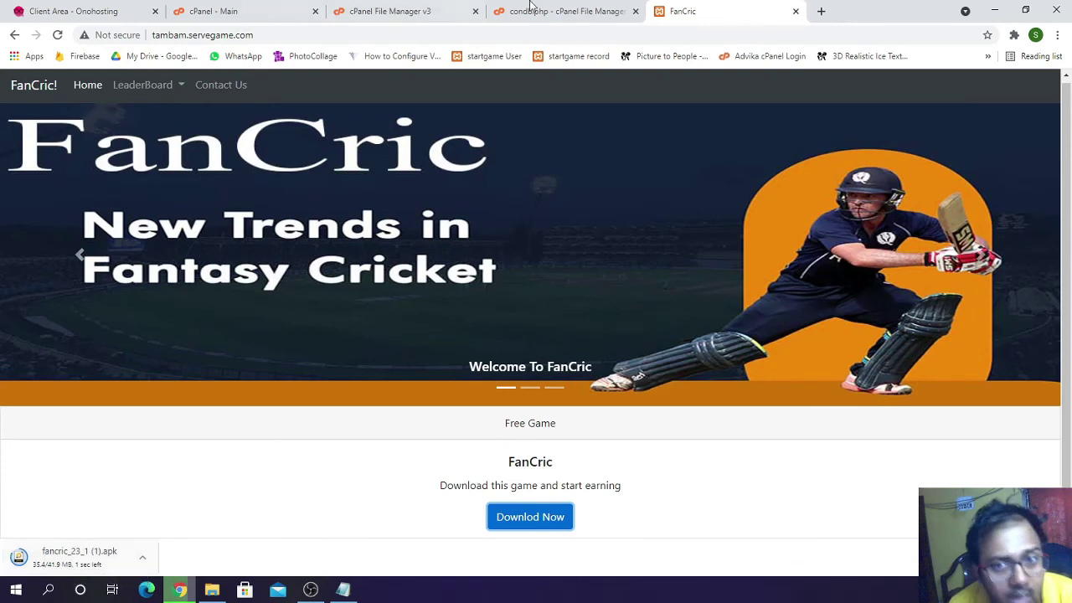
{"action": "key", "text": "alt+Tab"}
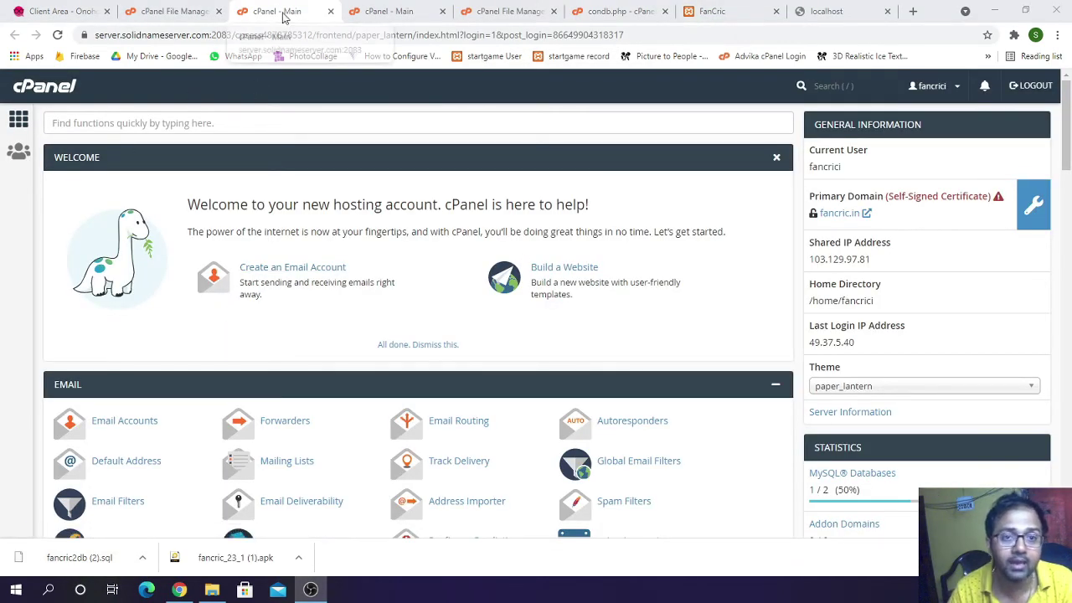
Launch phpMyAdmin from the Databases section of the cPanel home
{"action": "scroll", "coordinate": [299, 443], "scroll_direction": "down", "scroll_amount": 6}
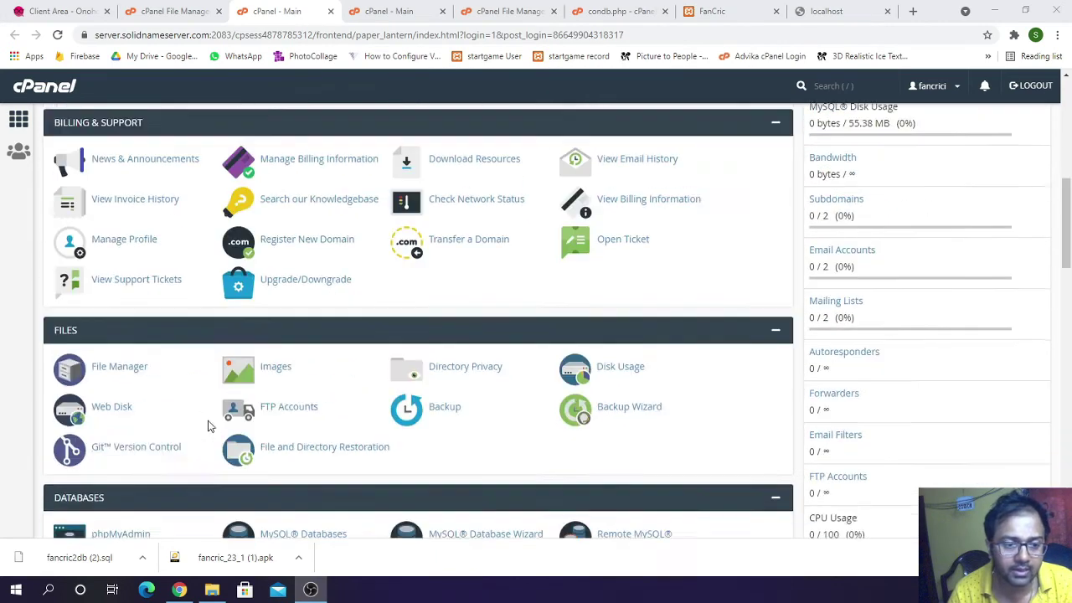
{"action": "scroll", "coordinate": [175, 338], "scroll_direction": "up", "scroll_amount": 3}
{"action": "scroll", "coordinate": [186, 332], "scroll_direction": "down", "scroll_amount": 5}
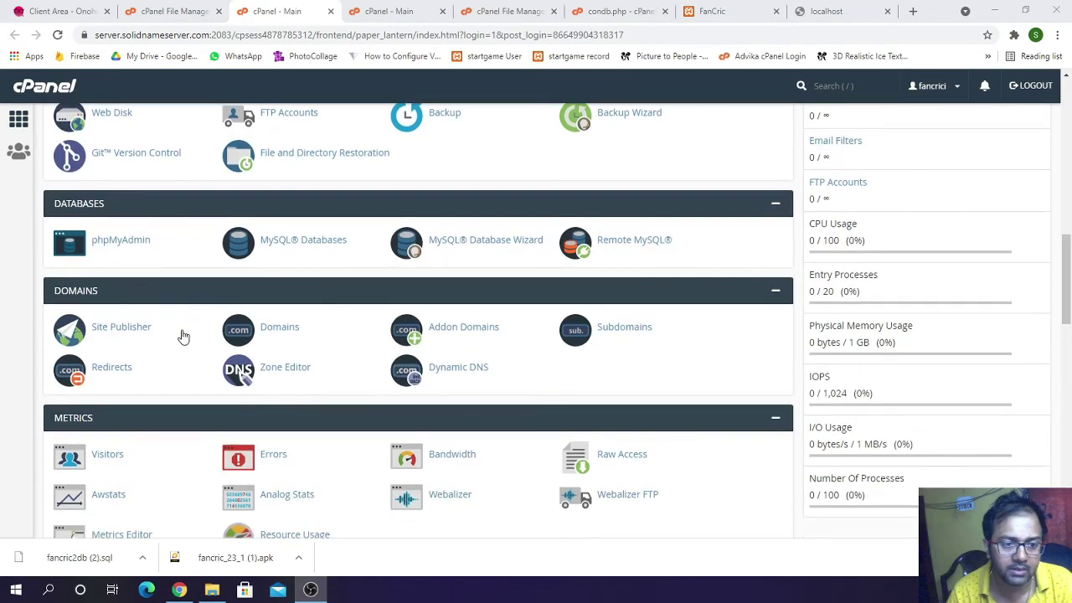
{"action": "left_click", "coordinate": [129, 243]}
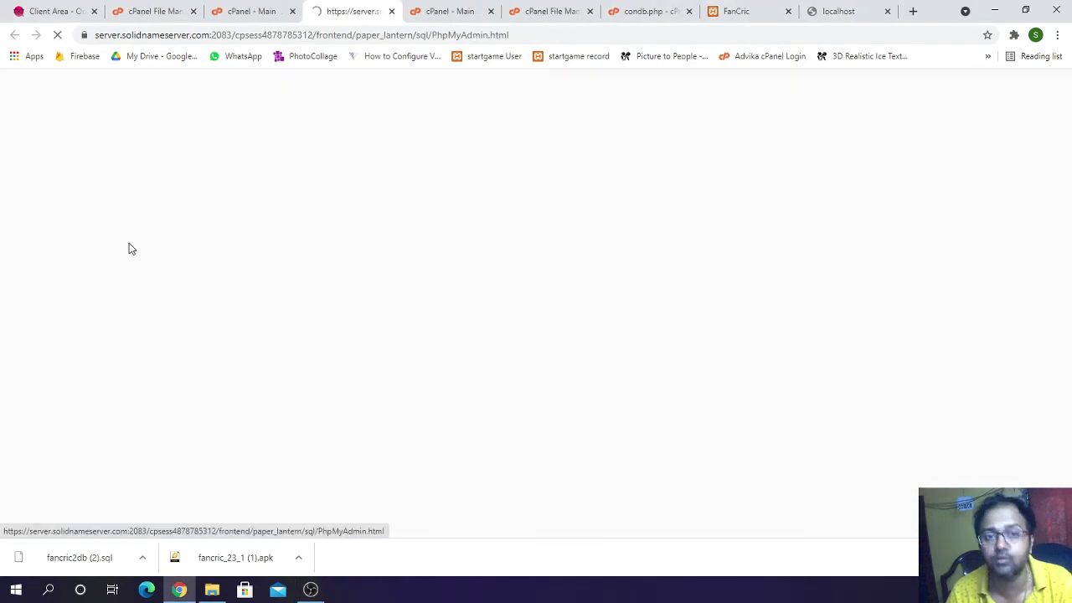